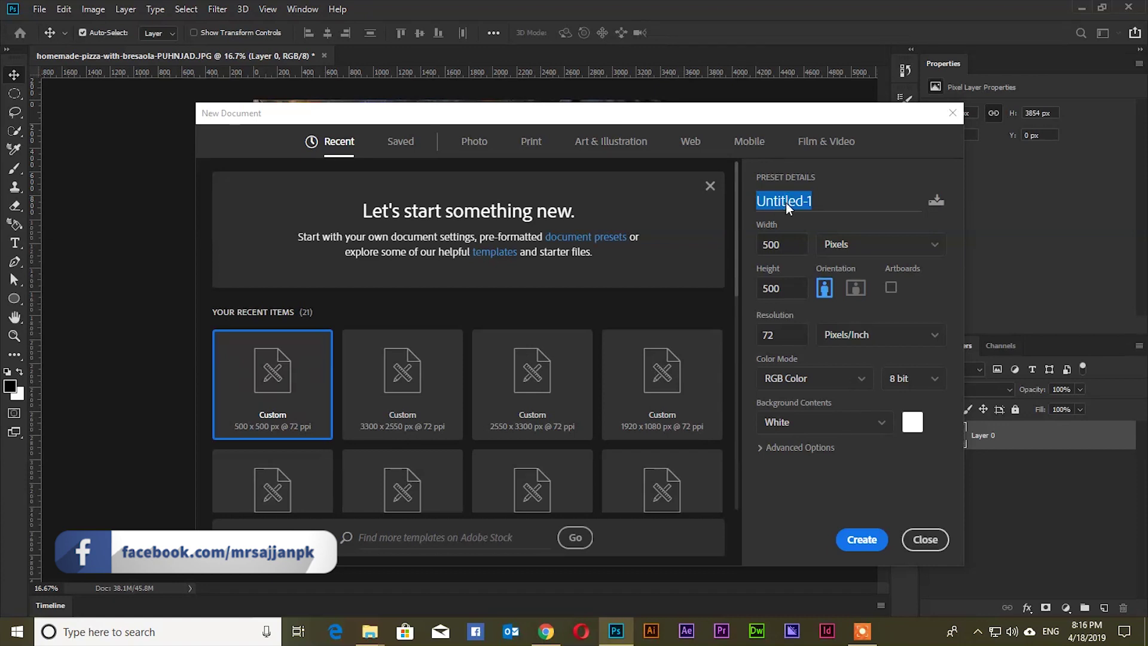
- Name the new 500 × 500 px, 72 ppi document 'Food Corner'
type("Food Corn")
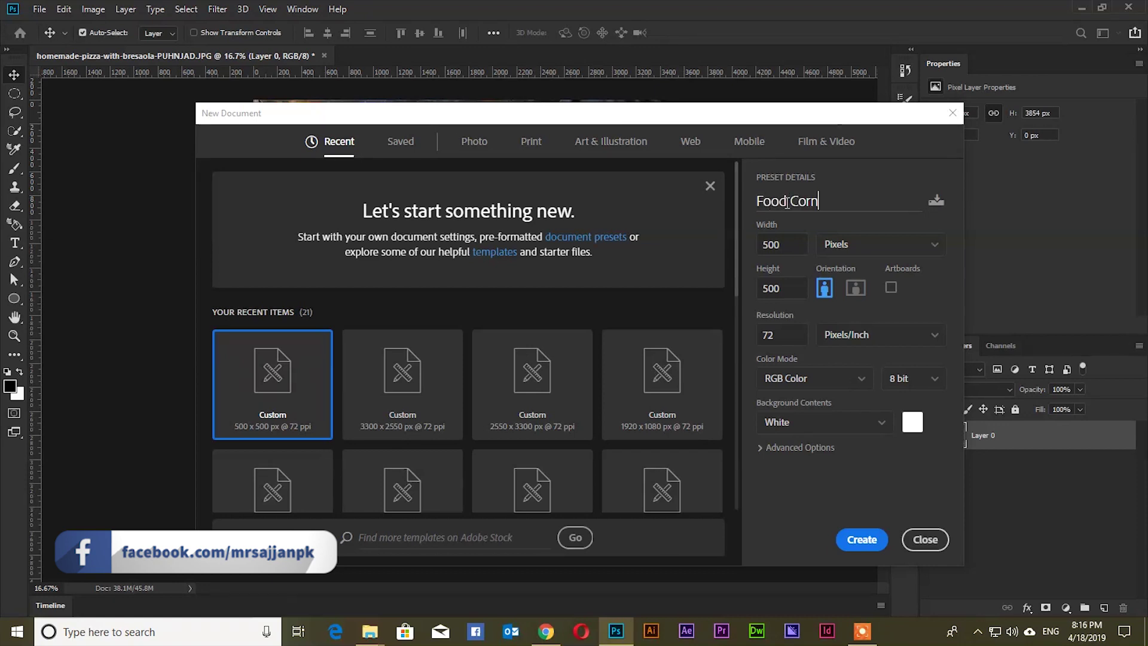
type("er")
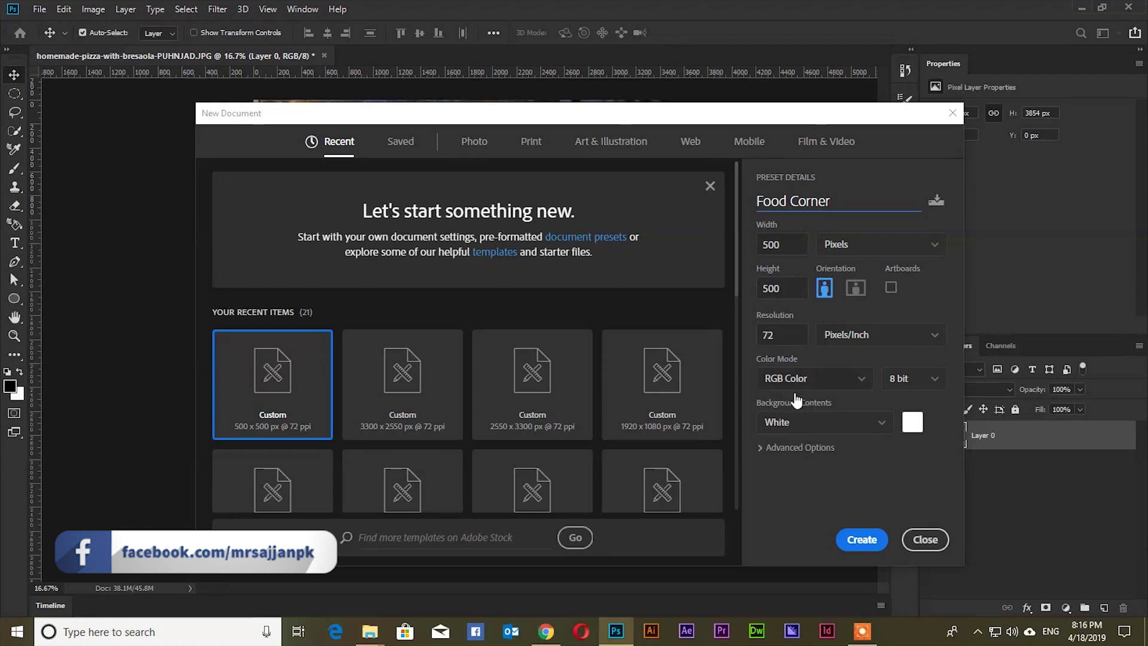
- Create the blank white 500 × 500 px Food Corner canvas and zoom in on it
left_click(862, 539)
key("z")
left_click_drag(460, 292, 477, 295)
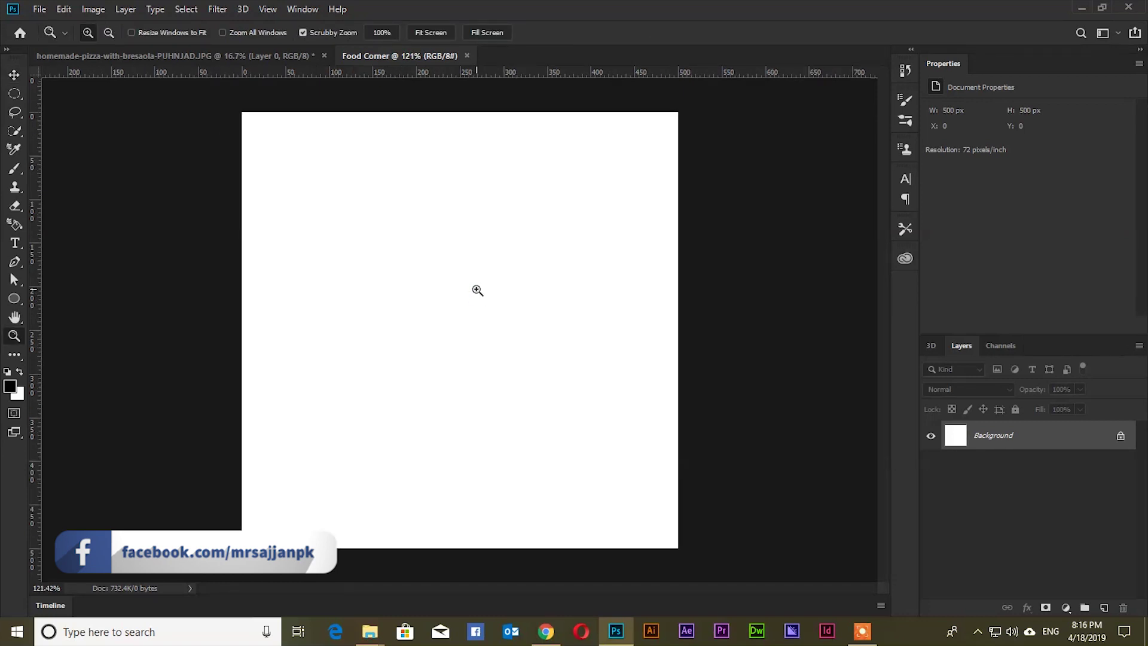
key("v")
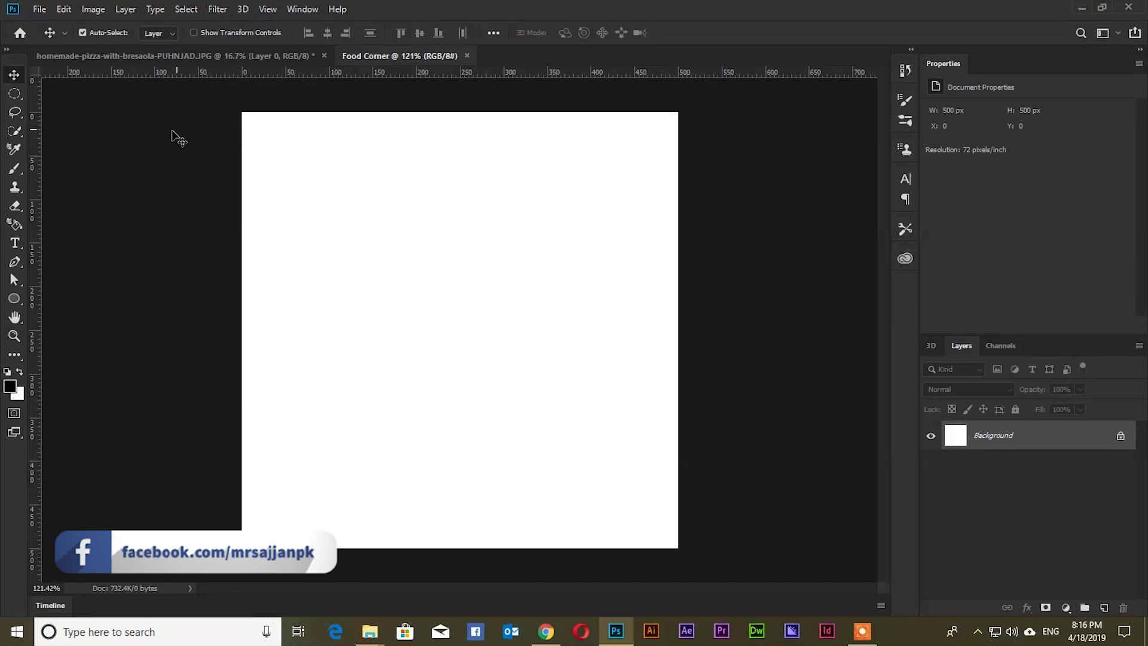
left_click_drag(14, 298, 75, 300)
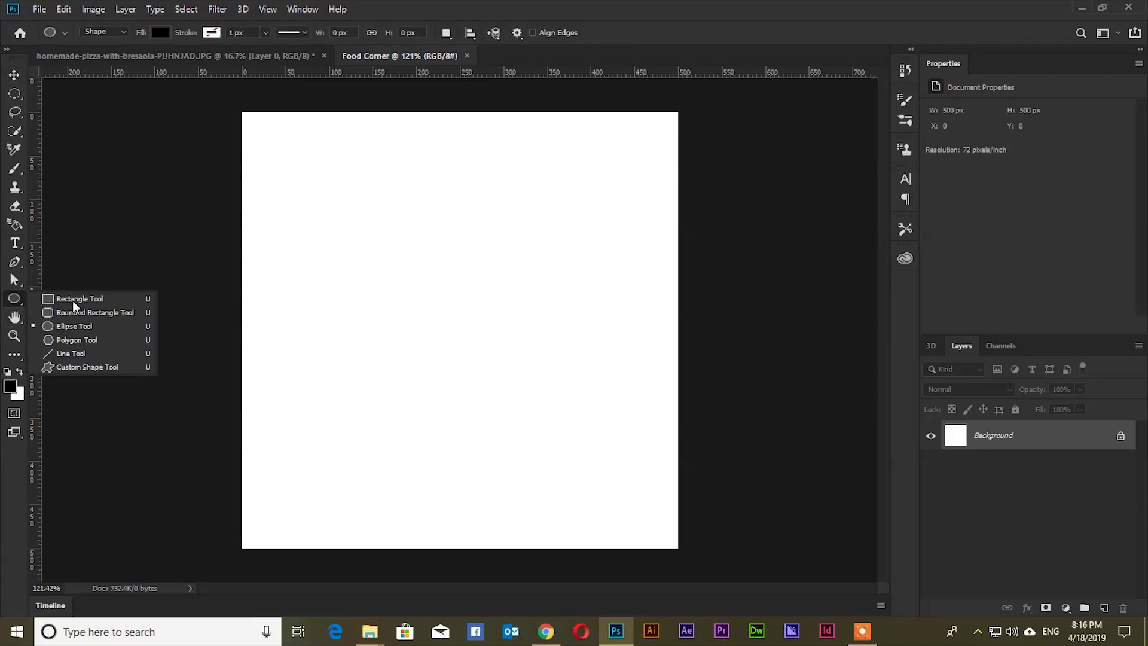
- Draw a tall narrow black rectangle and rotate it to about 37°
left_click_drag(300, 123, 370, 382)
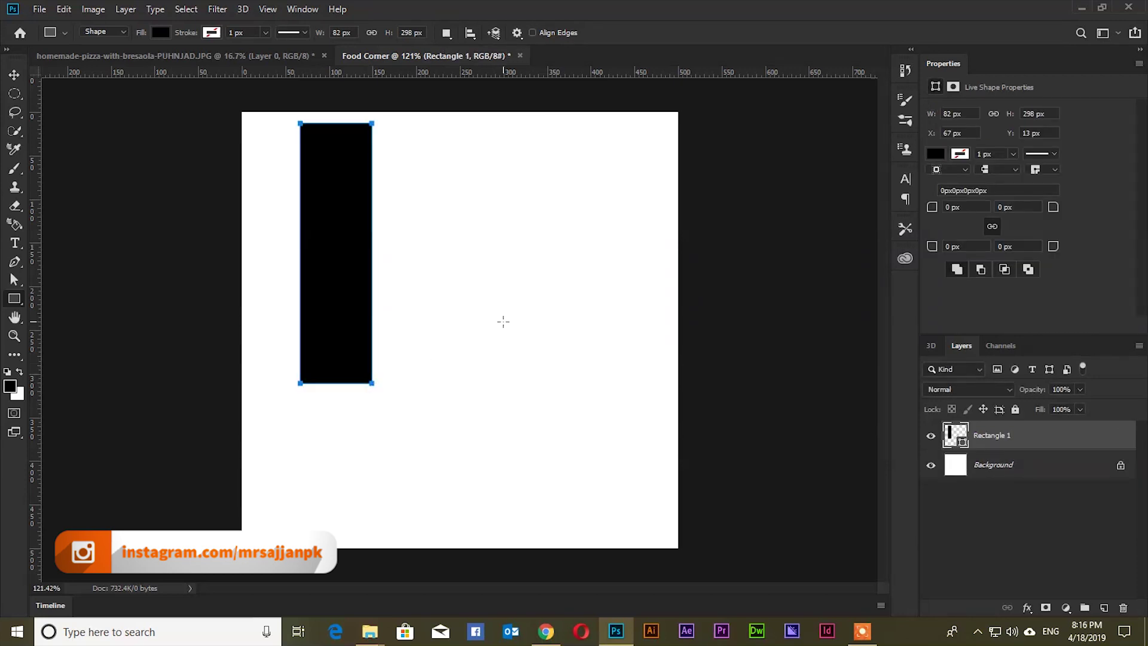
key("v")
key("ctrl+t")
left_click_drag(412, 197, 438, 237)
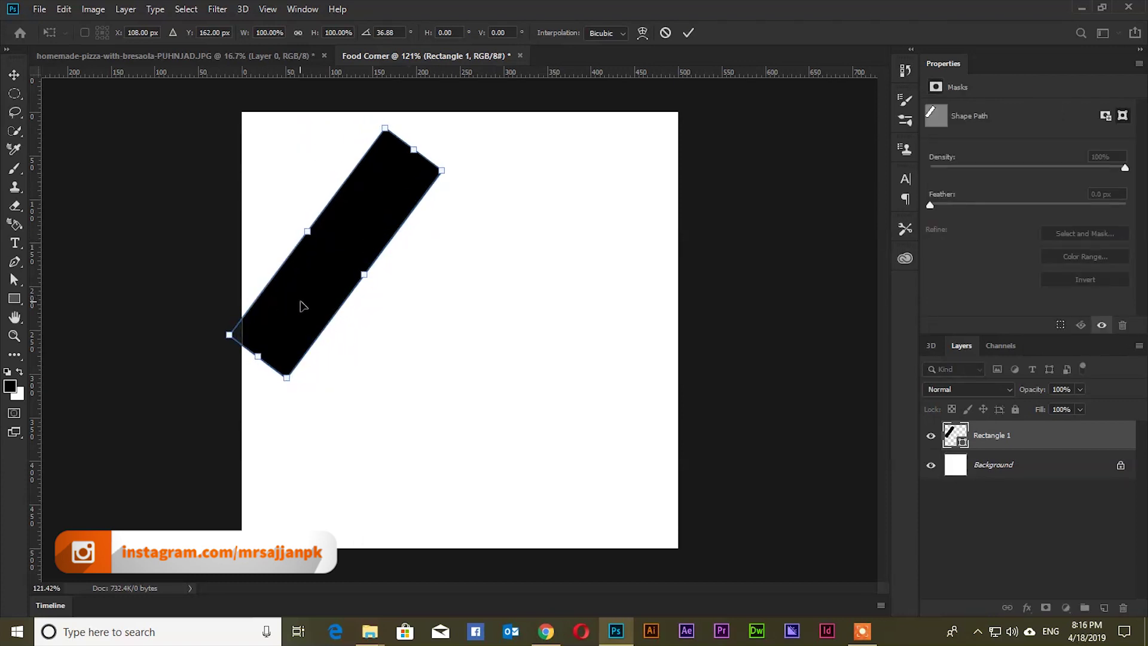
- Place the tilted stripe in the canvas's top-left corner and copy it alongside
left_click_drag(300, 306, 322, 160)
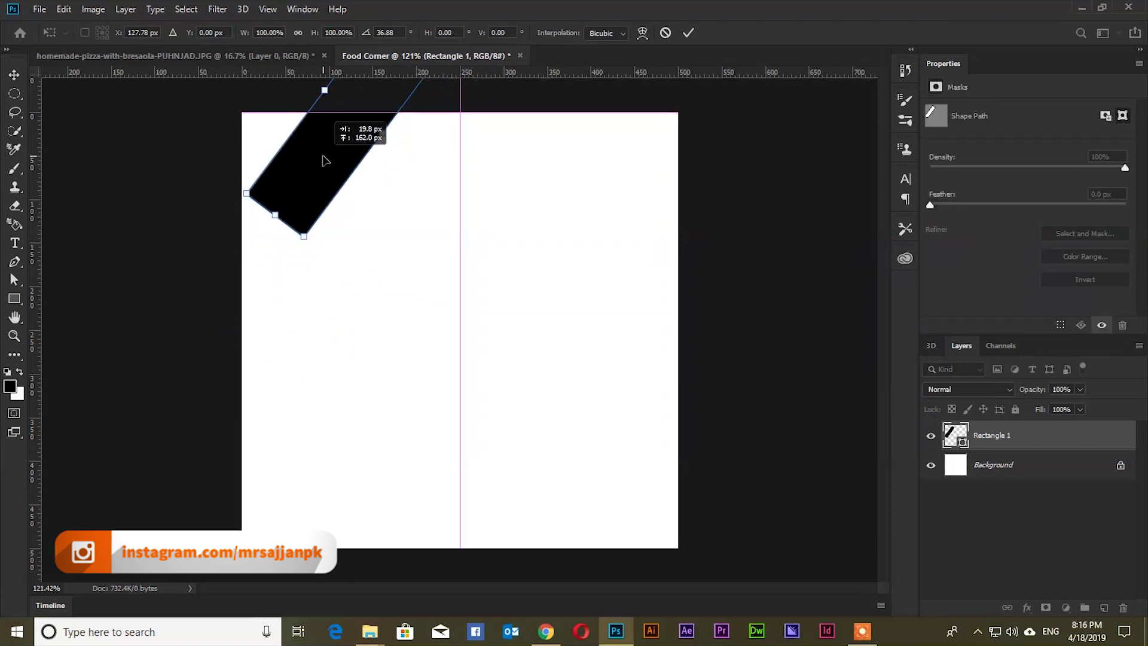
left_click_drag(323, 161, 346, 169)
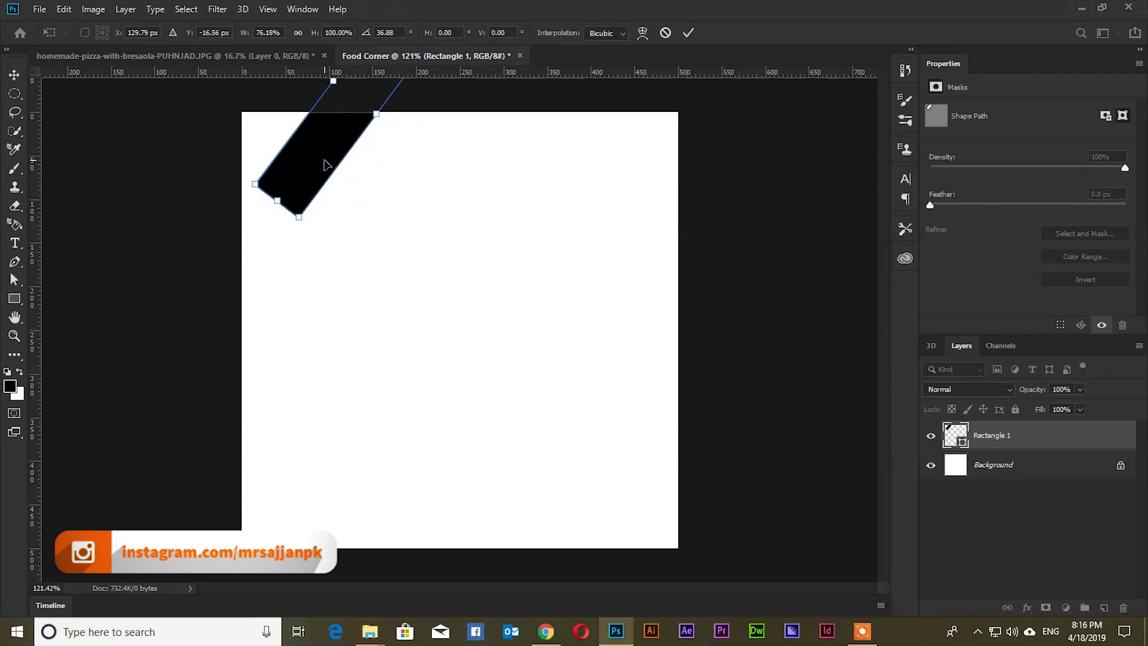
key("Return")
left_click_drag(326, 164, 317, 171)
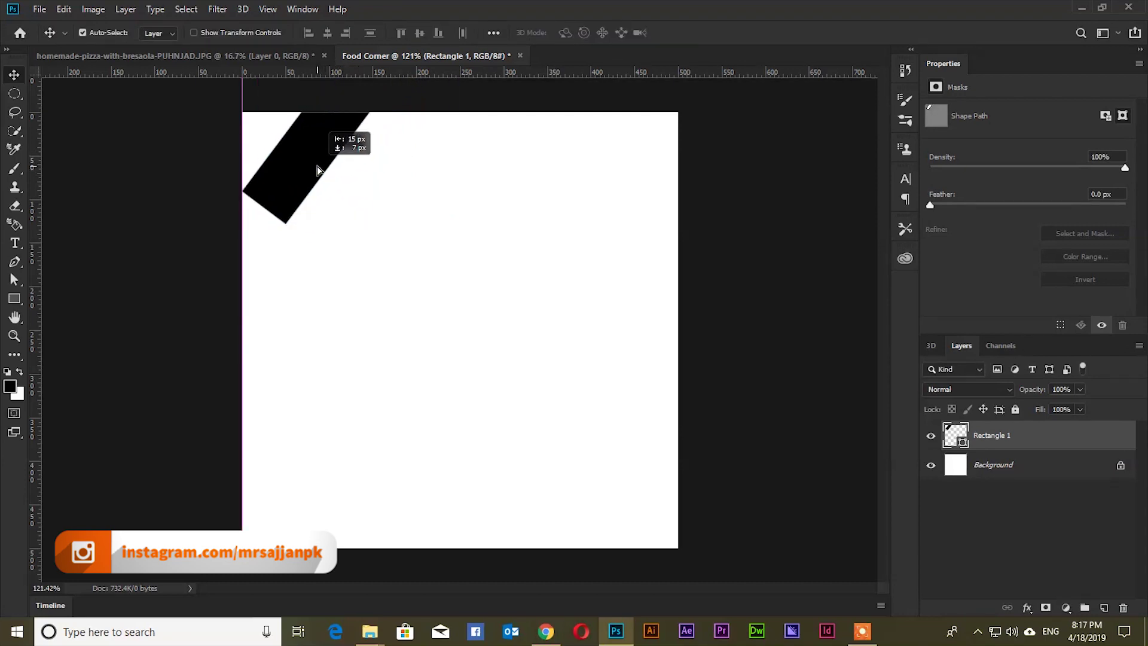
mouse_move(302, 169)
left_mouse_down("alt")
mouse_move(359, 190)
mouse_move(428, 191)
mouse_move(396, 239)
mouse_move(458, 227)
left_mouse_up("alt")
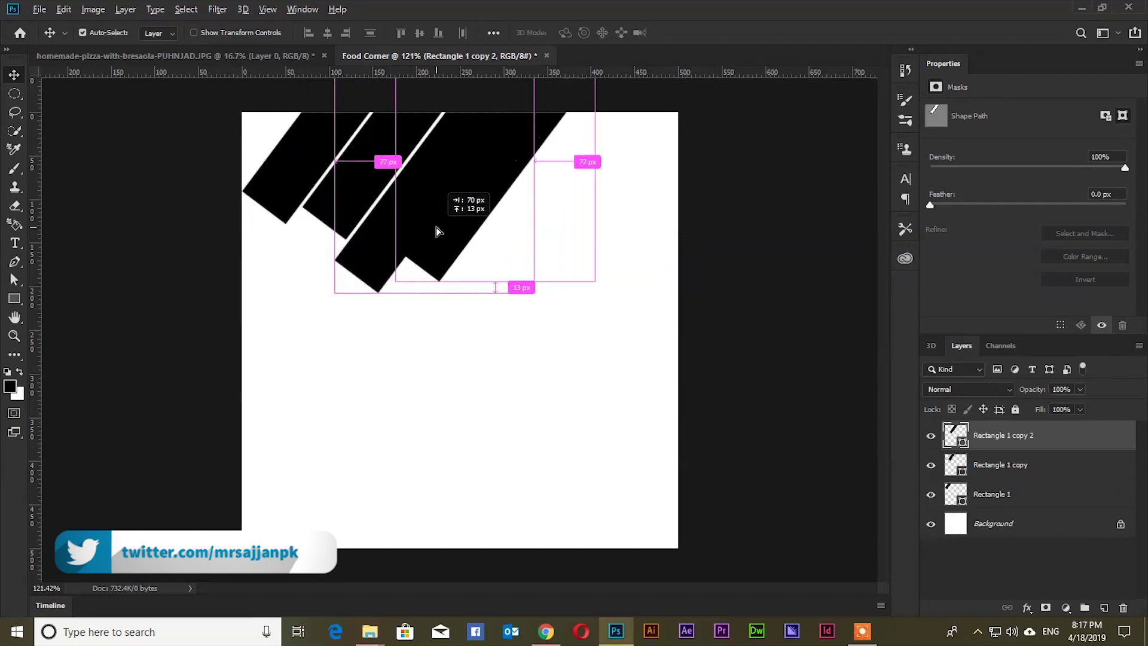
- Space the copied stripes evenly across the top, fine-tuning with arrow-key nudges
mouse_move(457, 227)
left_mouse_down()
mouse_move(500, 225)
mouse_move(515, 241)
mouse_move(500, 276)
mouse_move(622, 195)
mouse_move(602, 227)
left_mouse_up()
key("Up")
key("Up")
key("Right")
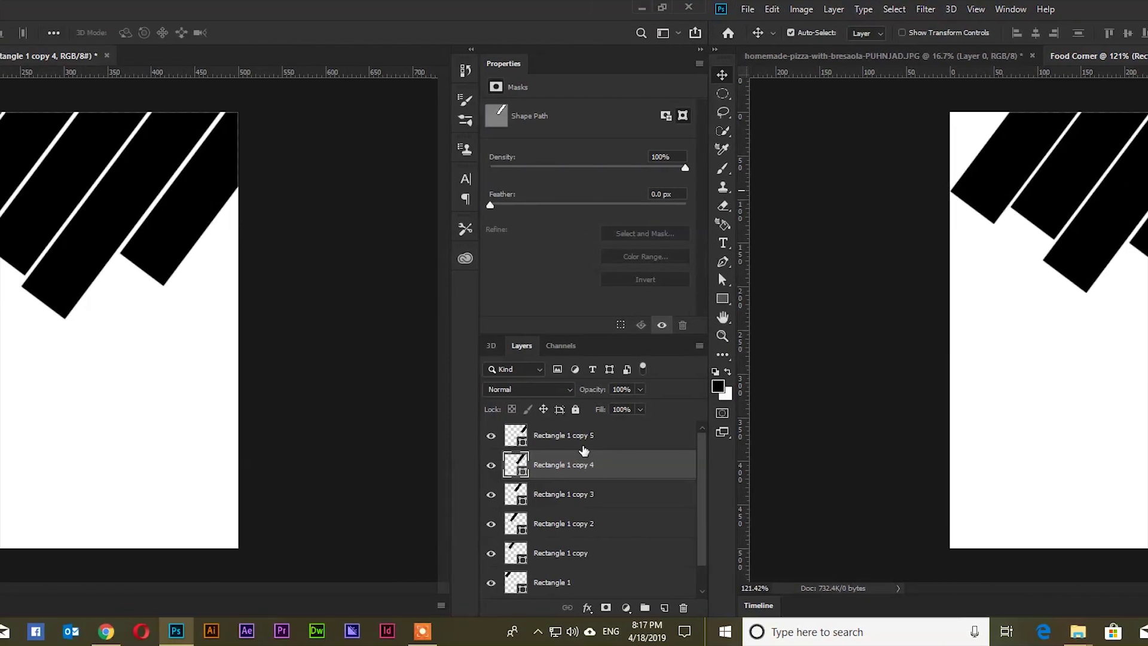
- Merge all the stripe rectangle layers into one shape layer
left_click(1022, 448)
scroll(1004, 448, "down", 1)
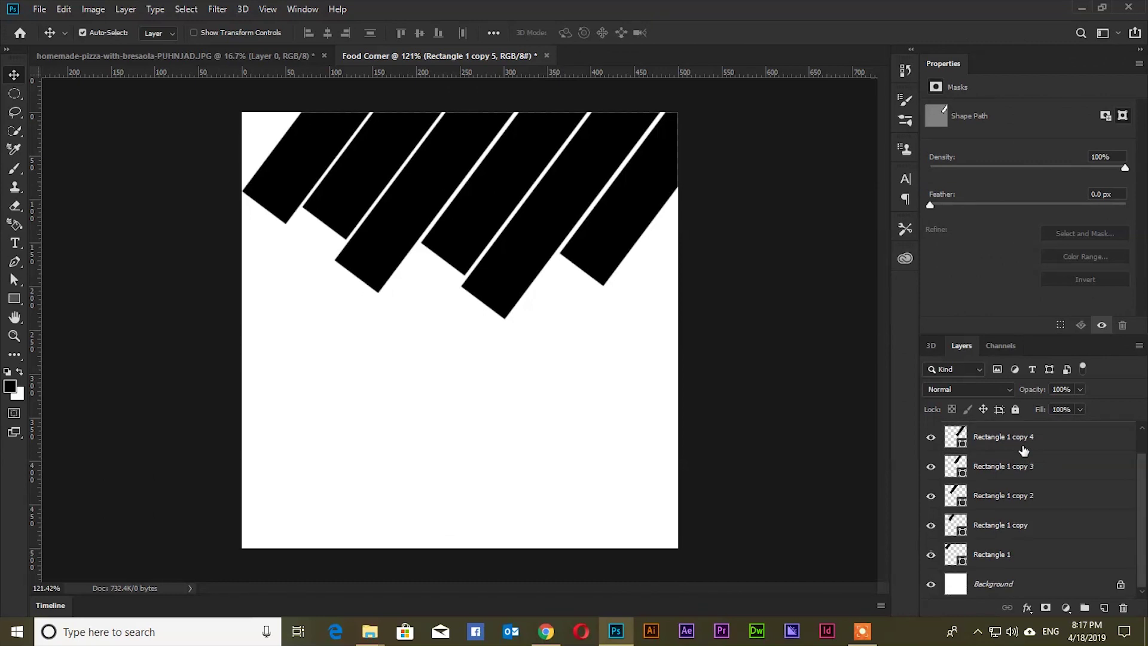
left_click(1016, 555, "shift")
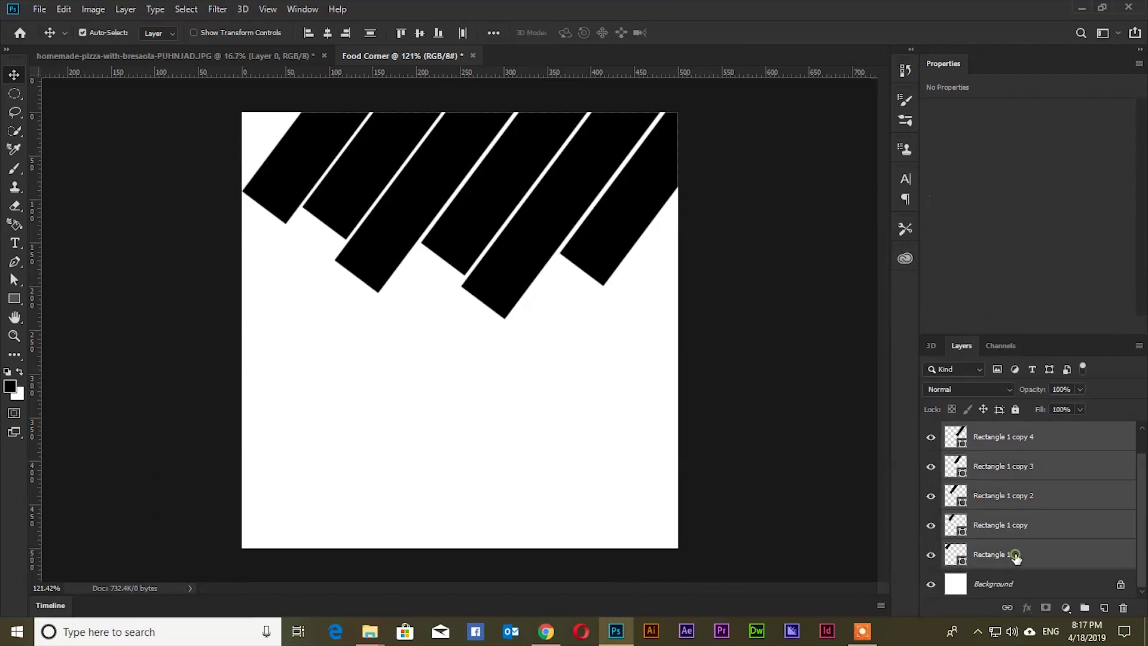
right_click(1013, 463)
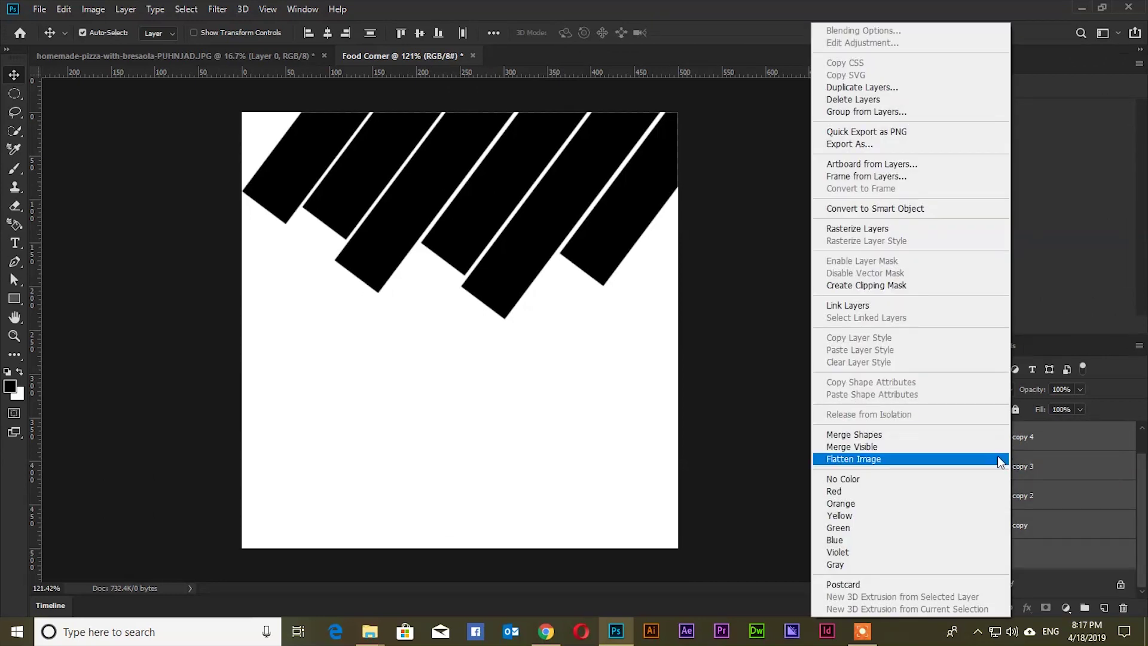
left_click(934, 438)
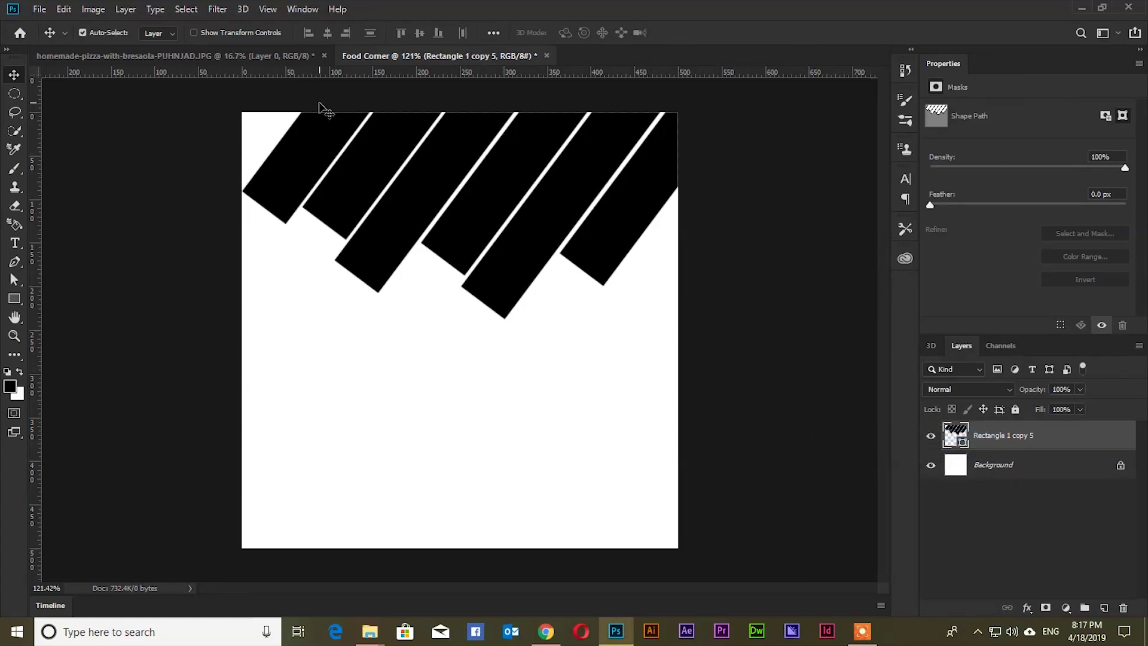
left_click(281, 58)
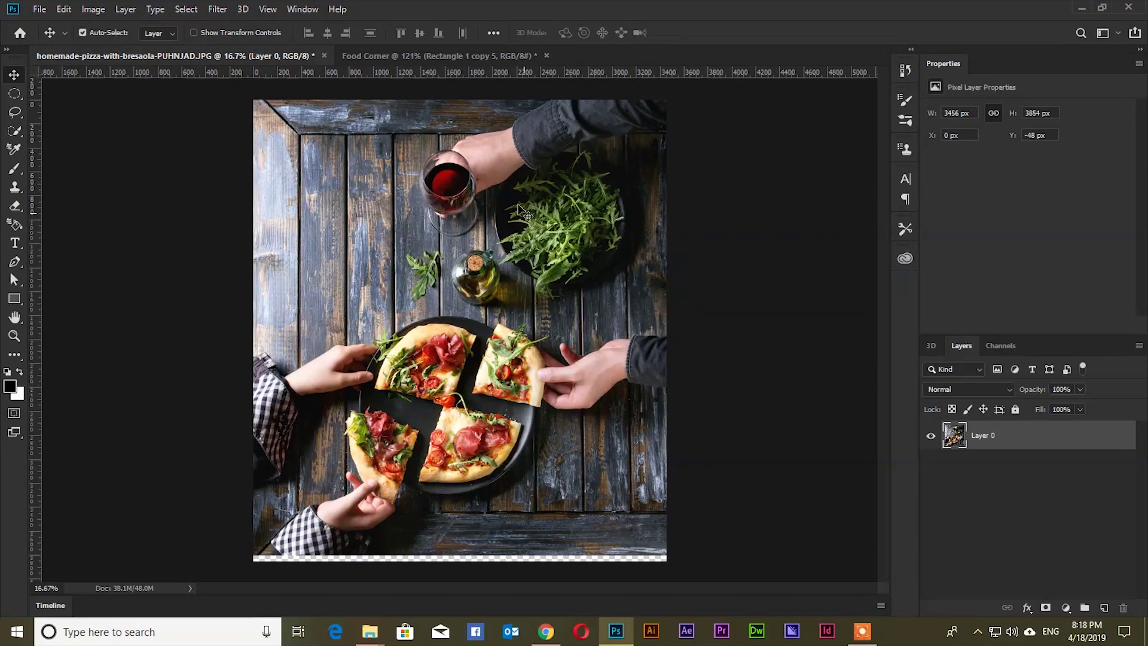
- Drag the pizza photo layer into the Food Corner document
left_click_drag(459, 64, 464, 208)
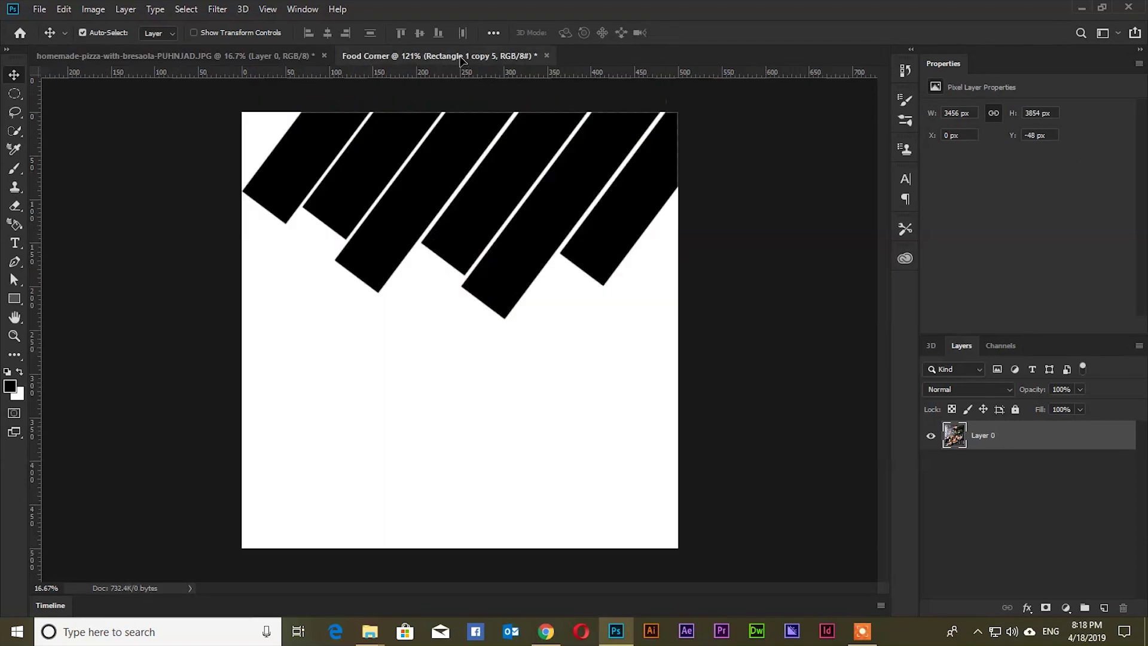
left_click_drag(464, 207, 490, 278)
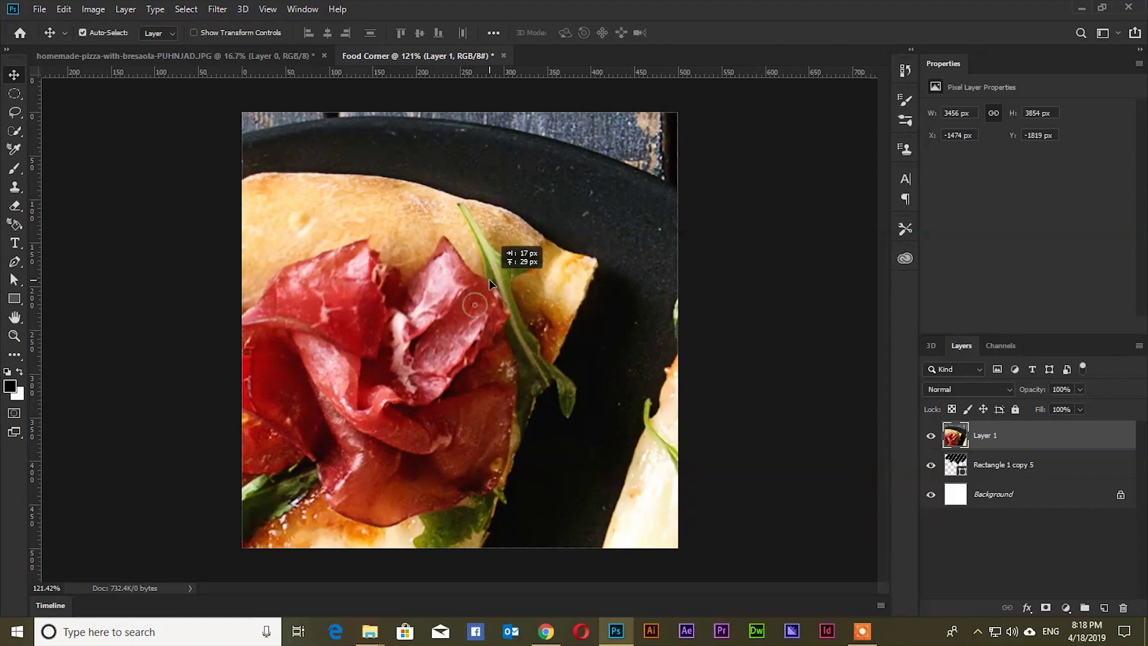
scroll(490, 277, "down", 5)
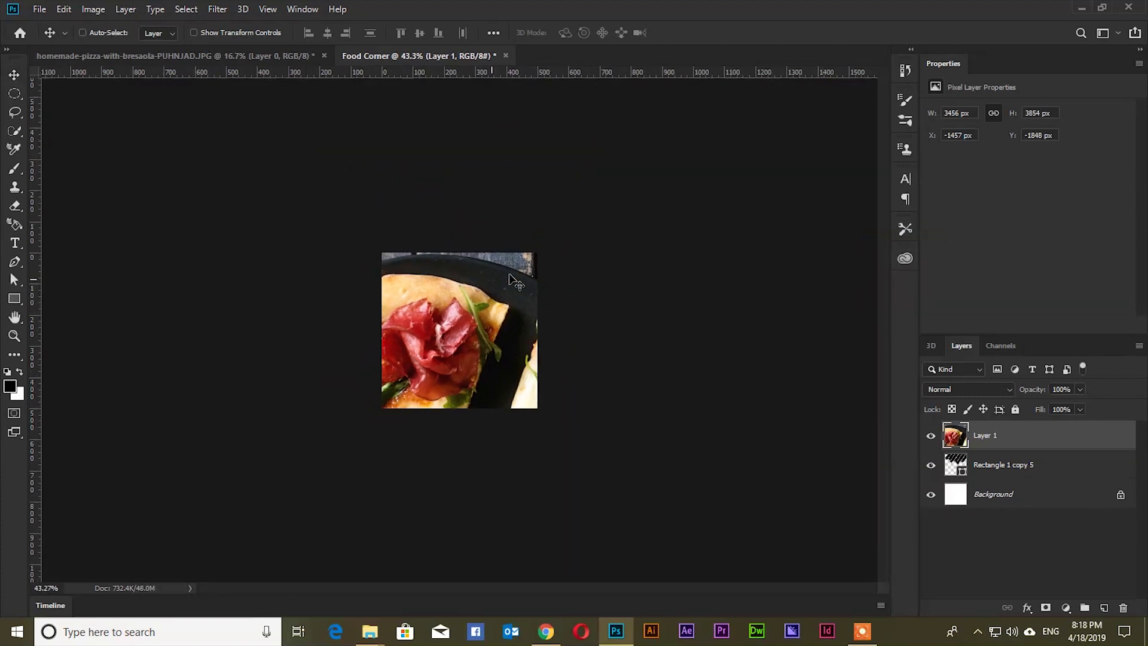
- Scale the pizza photo to about 14% at the canvas top and clip it into the stripes
key("ctrl+t")
scroll(685, 188, "down", 2)
scroll(686, 187, "down", 2)
scroll(708, 123, "down", 1)
scroll(694, 112, "down", 2)
scroll(694, 112, "down", 1)
mouse_move(597, 162)
left_mouse_down()
mouse_move(541, 264)
mouse_move(501, 272)
left_mouse_up()
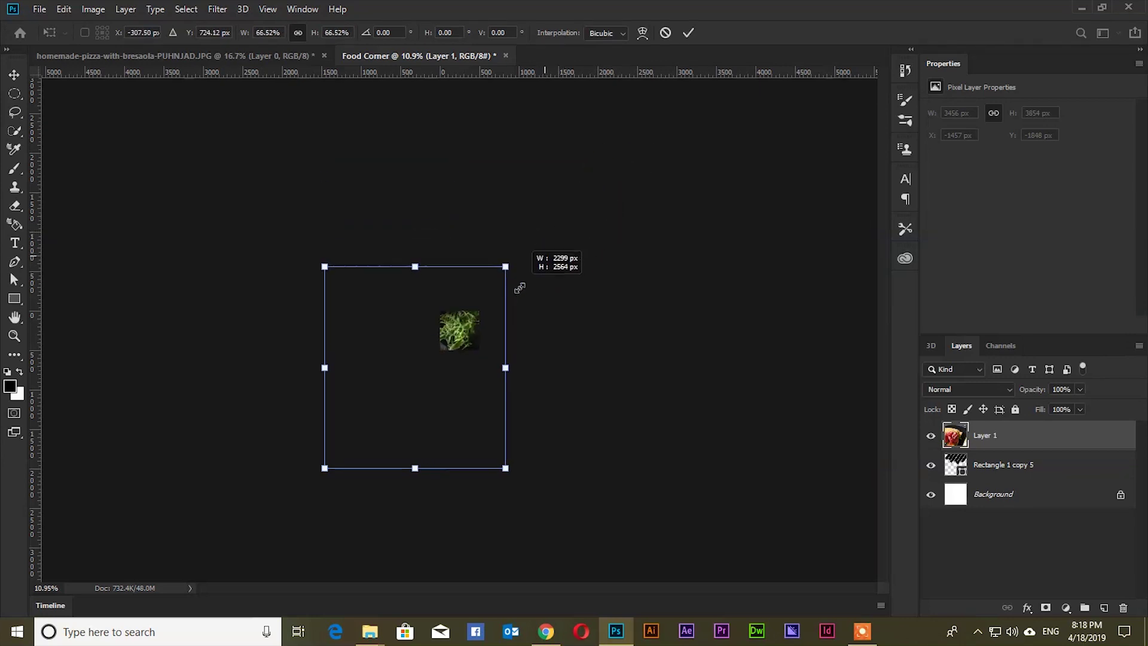
left_click_drag(501, 272, 480, 296)
key("ctrl+0")
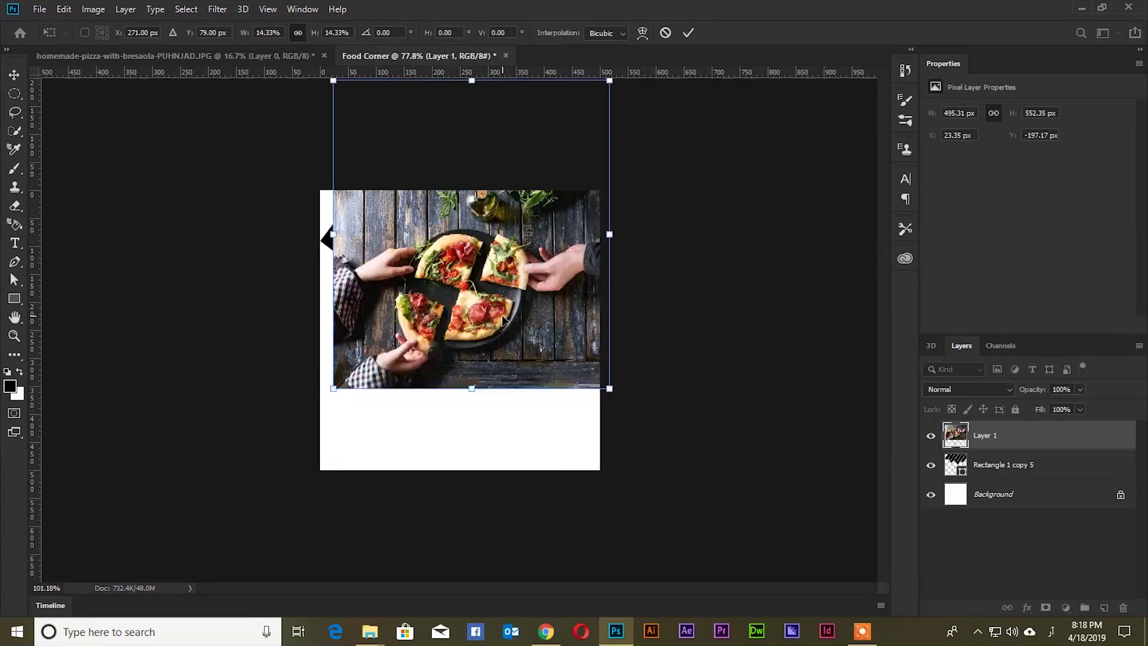
left_click_drag(474, 268, 462, 266)
key("Return")
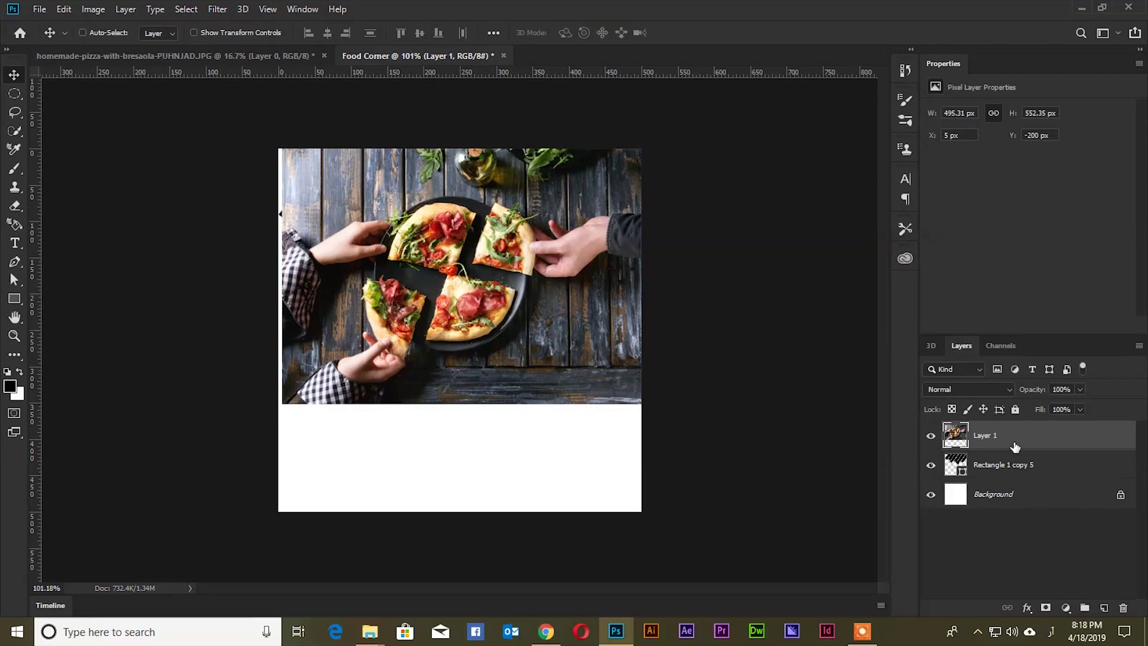
key("ctrl+alt+g")
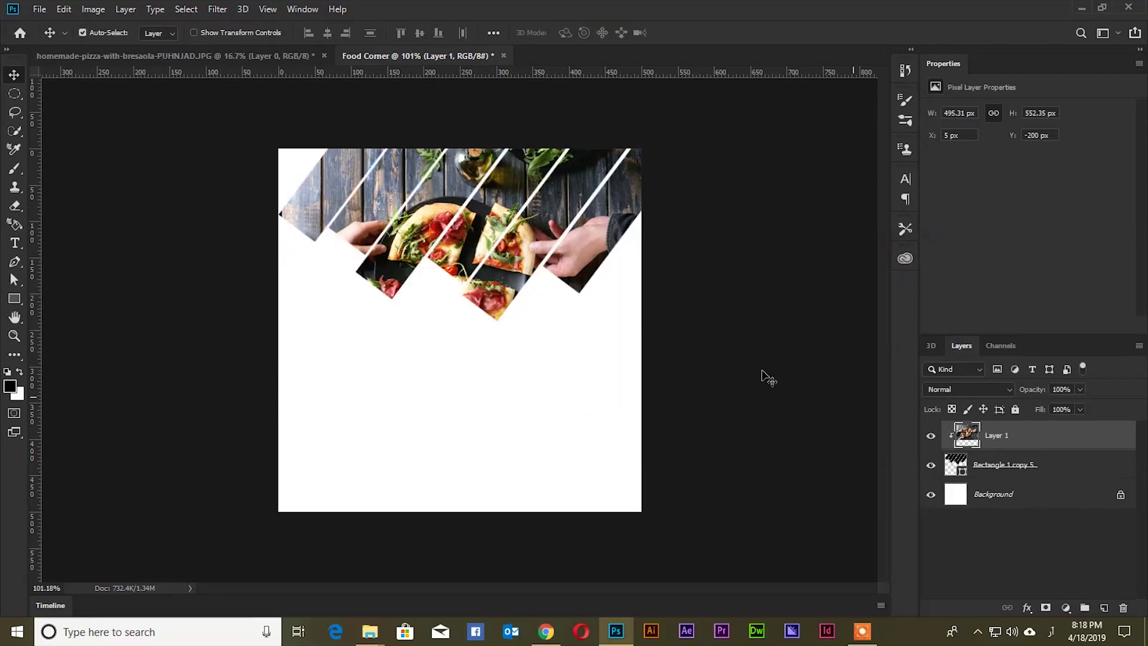
- Stretch the pizza photo to 500 px wide at the top, then shift it with the stripes
left_click_drag(518, 256, 518, 238)
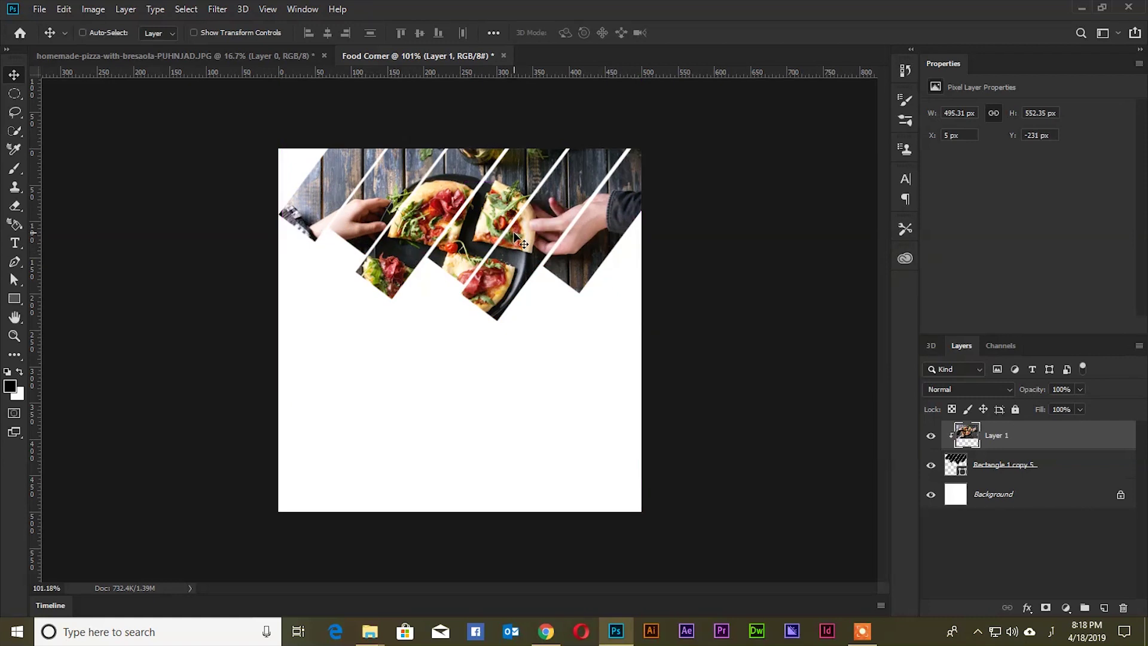
key("ctrl+t")
left_click_drag(283, 180, 278, 180)
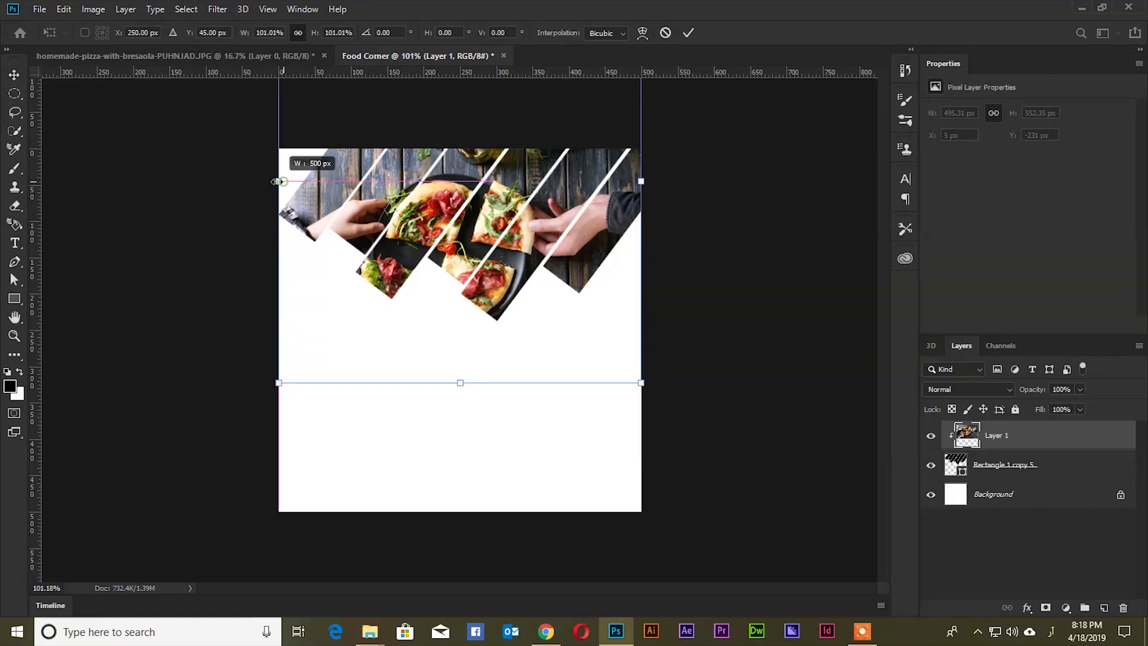
left_click_drag(504, 237, 499, 209)
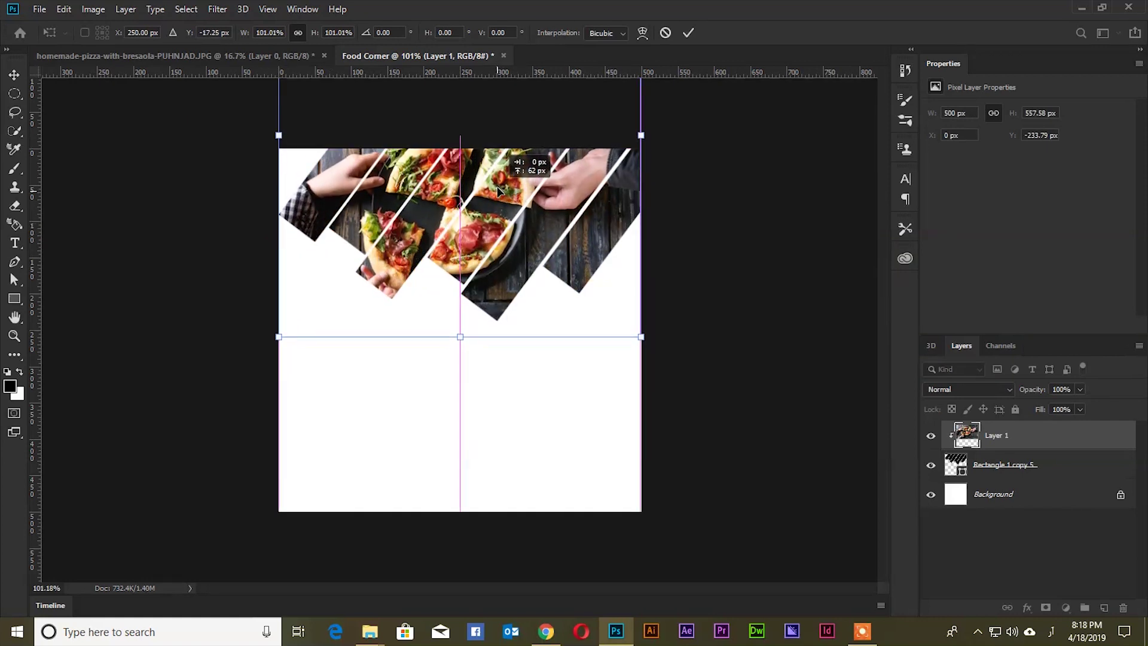
key("Return")
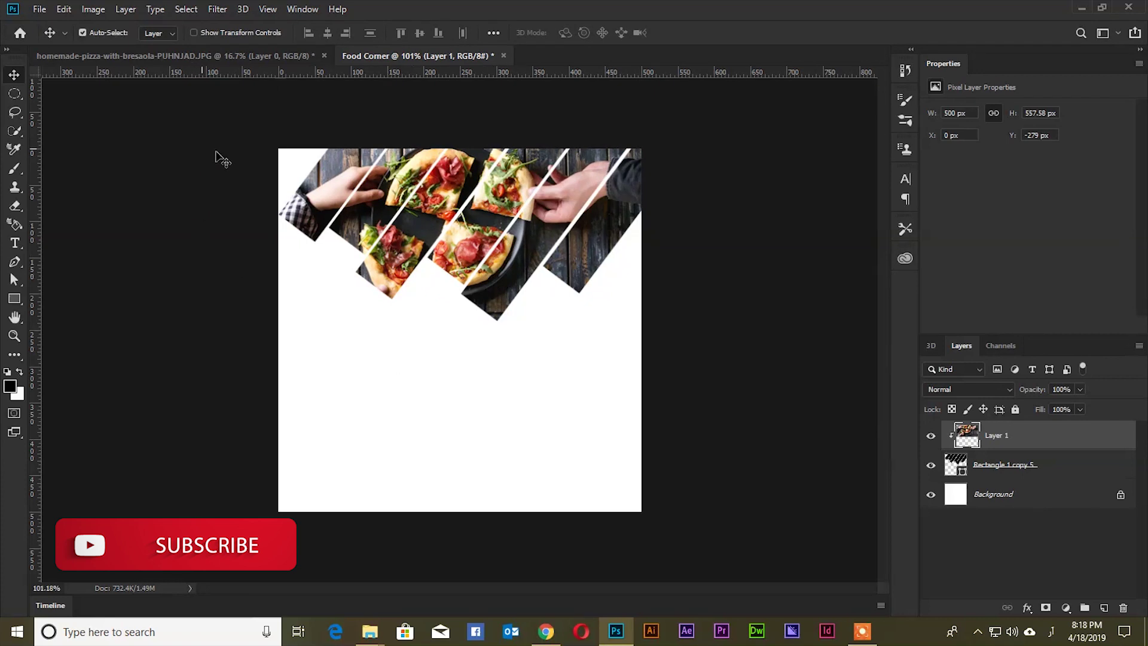
left_click_drag(217, 159, 717, 341)
left_click_drag(584, 276, 578, 282)
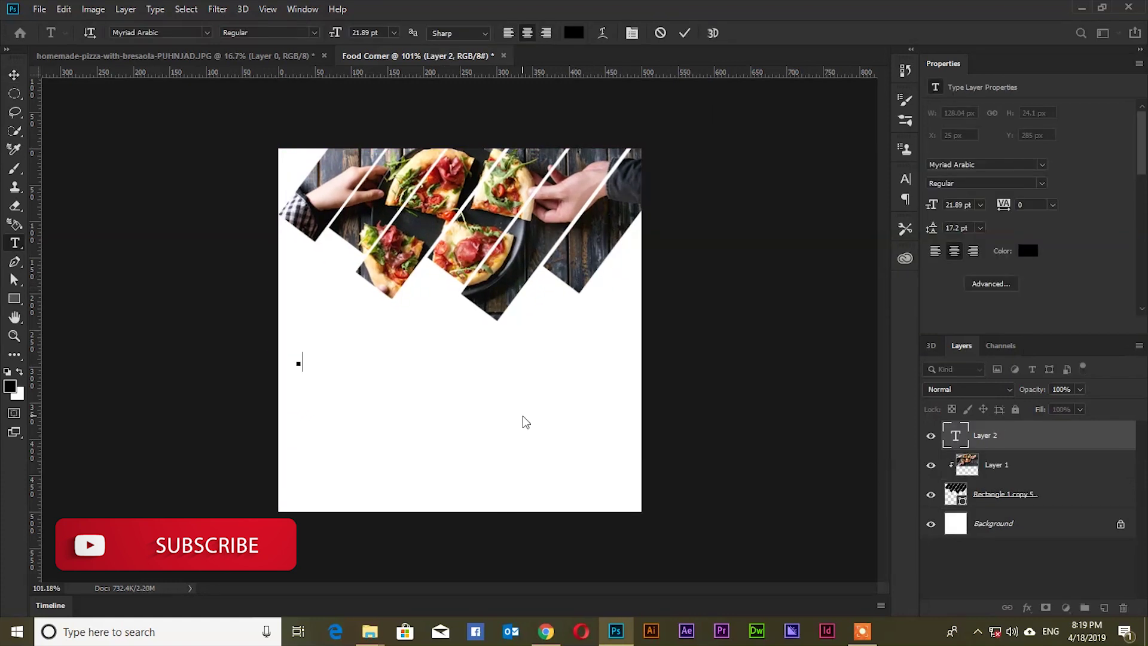
- Type HEALTHY in capitals at 47.89 pt and move it in from the left edge
type("He")
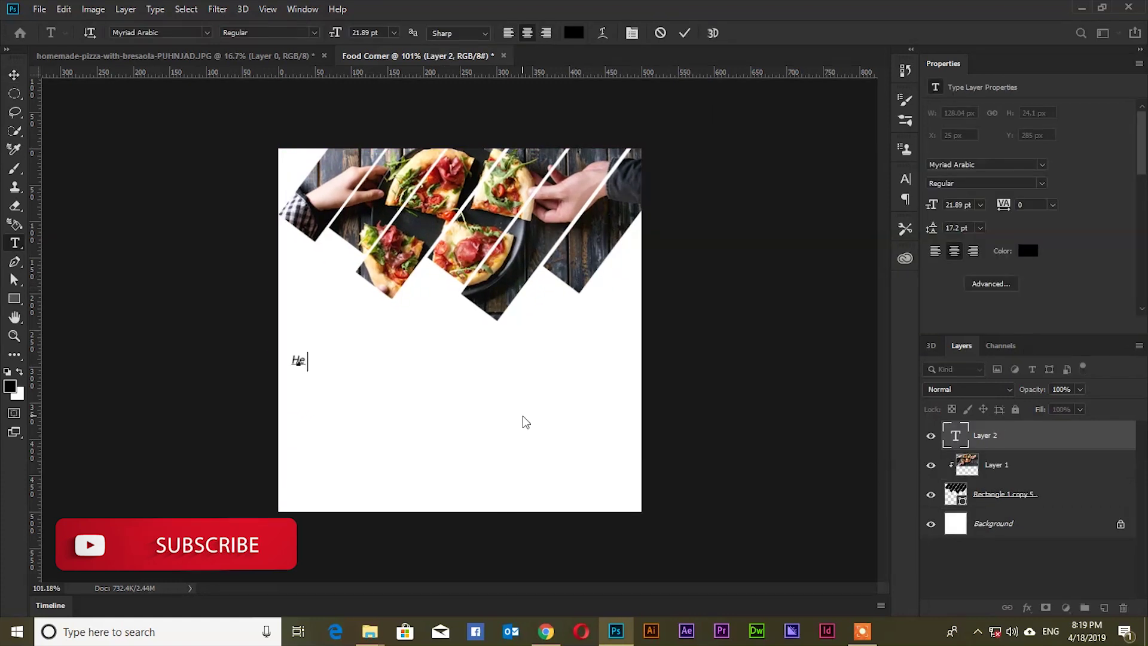
type("althy")
key("ctrl+a")
type("HEALTHY")
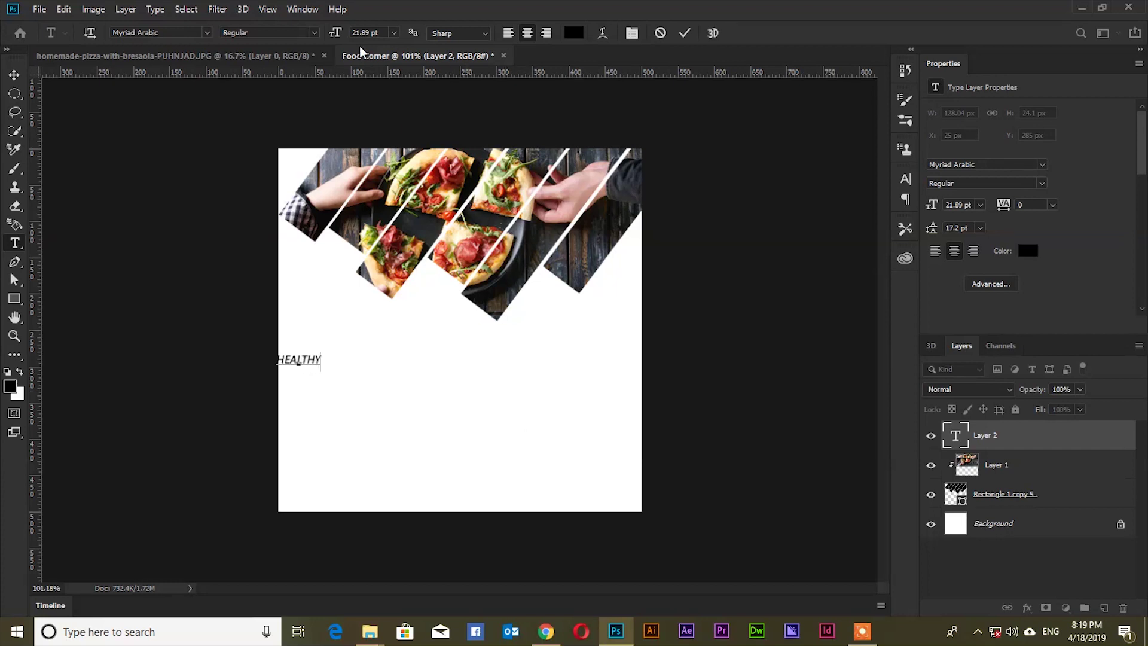
type("a")
key("BackSpace")
key("ctrl+a")
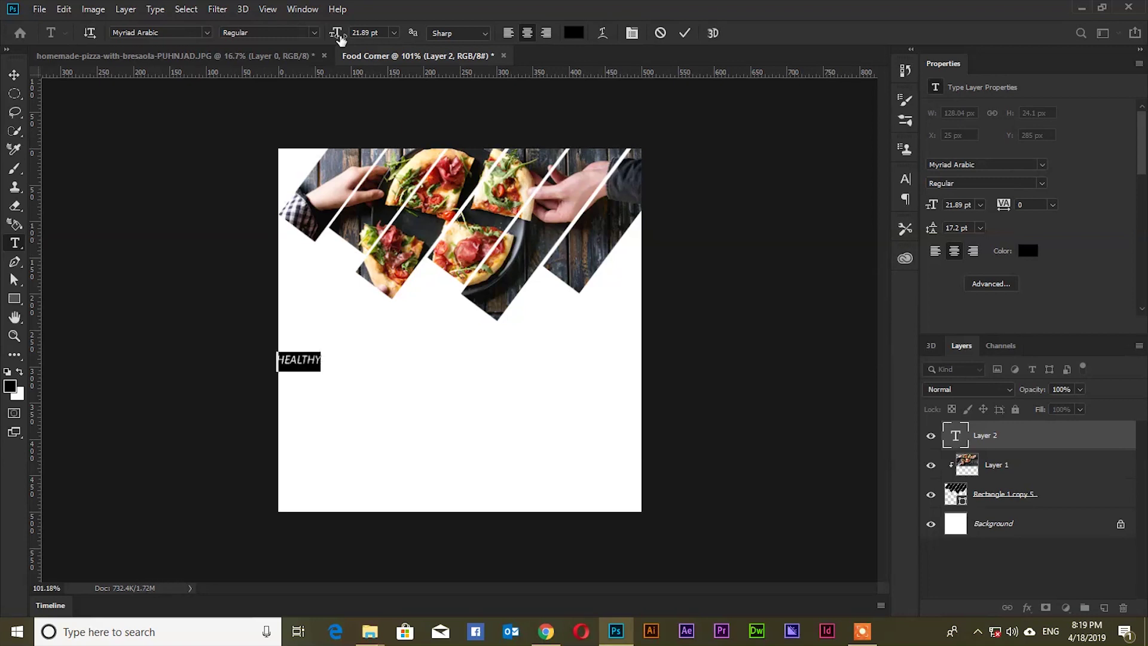
left_click_drag(339, 37, 359, 37)
left_click_drag(345, 400, 384, 393)
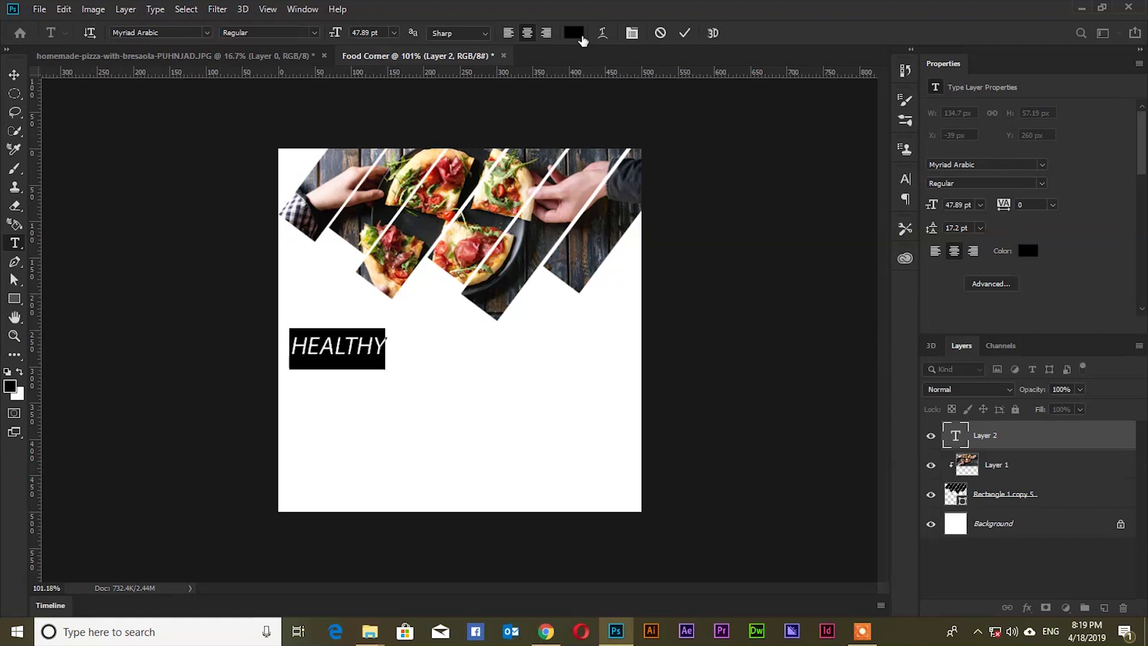
- Colour HEALTHY violet #2d149c and start a new text line below it
left_click(573, 33)
left_click(964, 265)
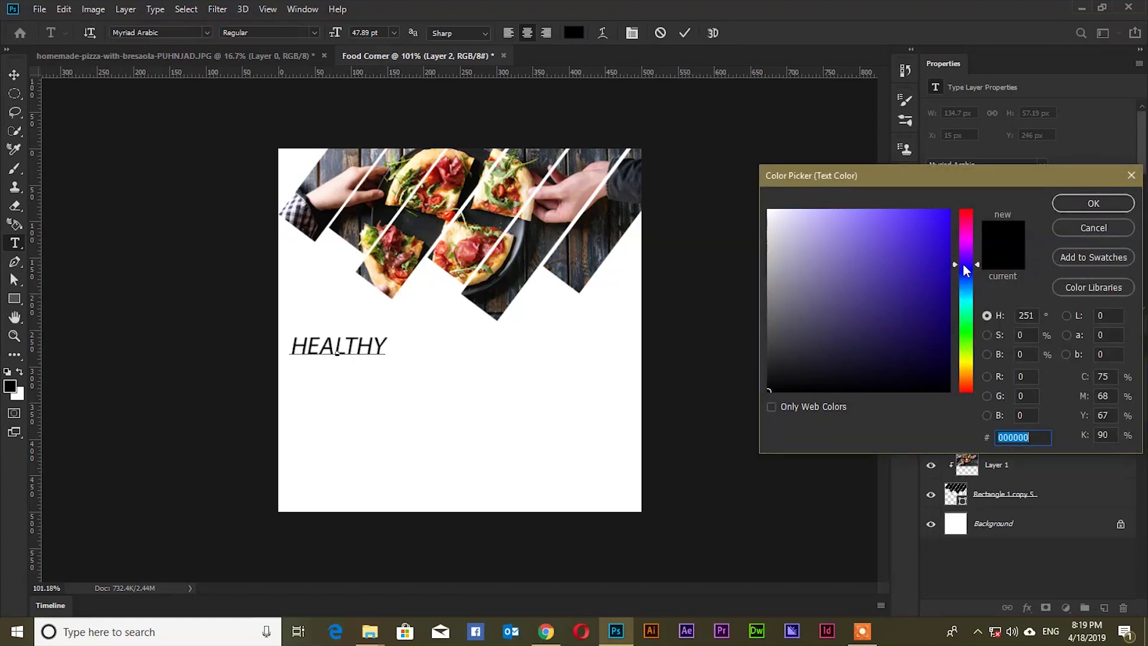
left_click(924, 272)
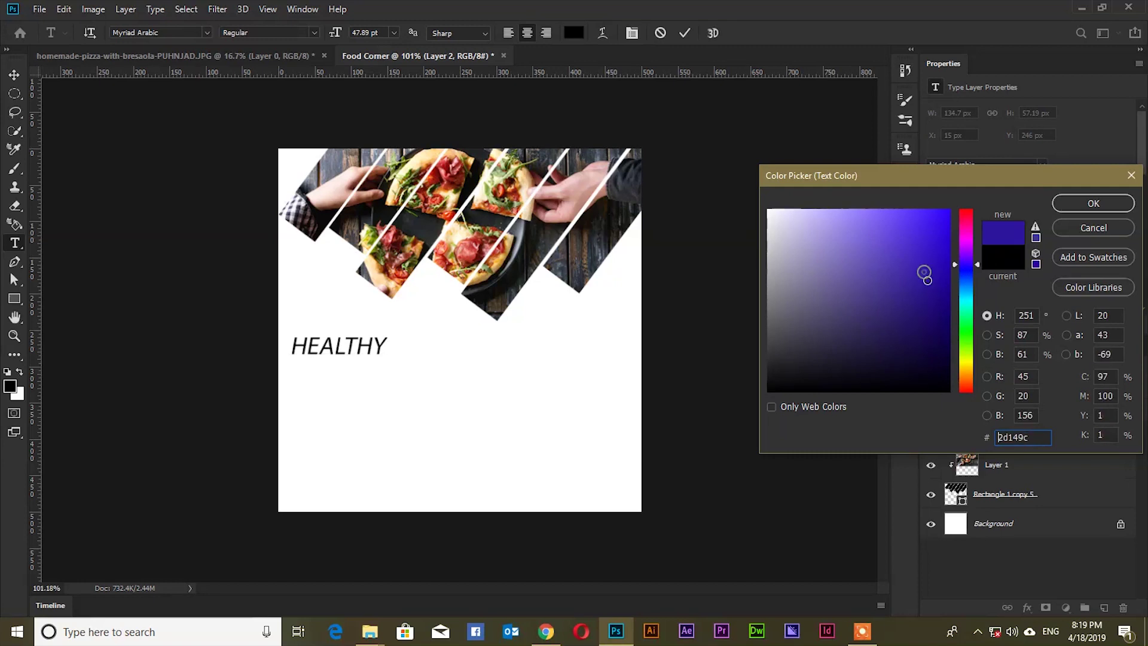
left_click(1118, 205)
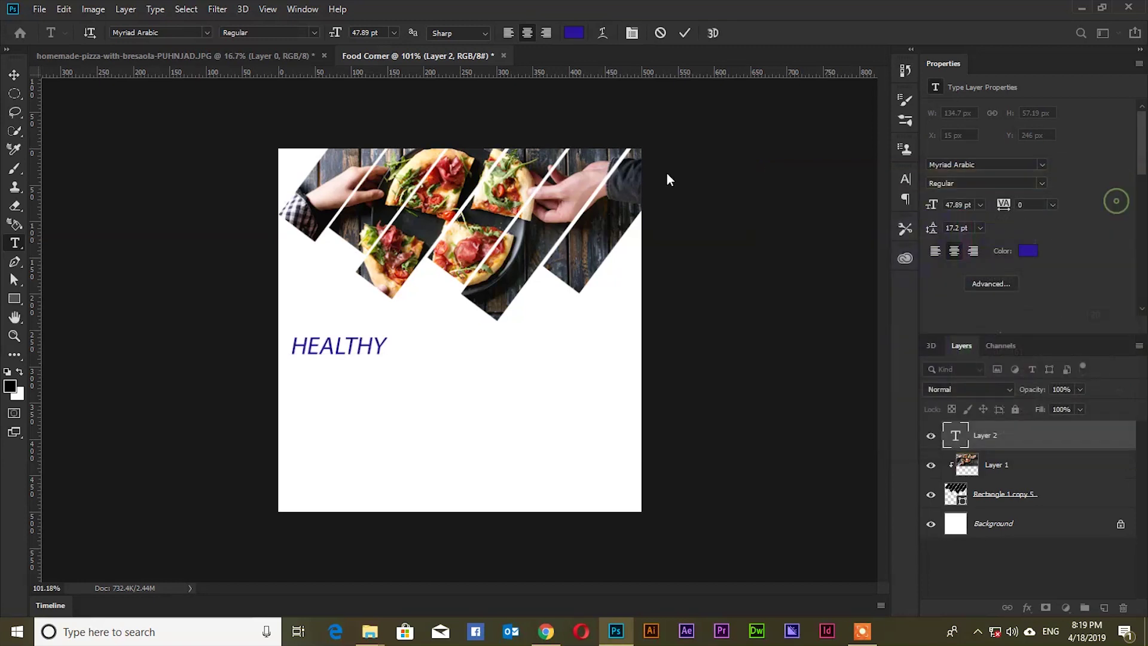
left_click(685, 33)
left_click(397, 421)
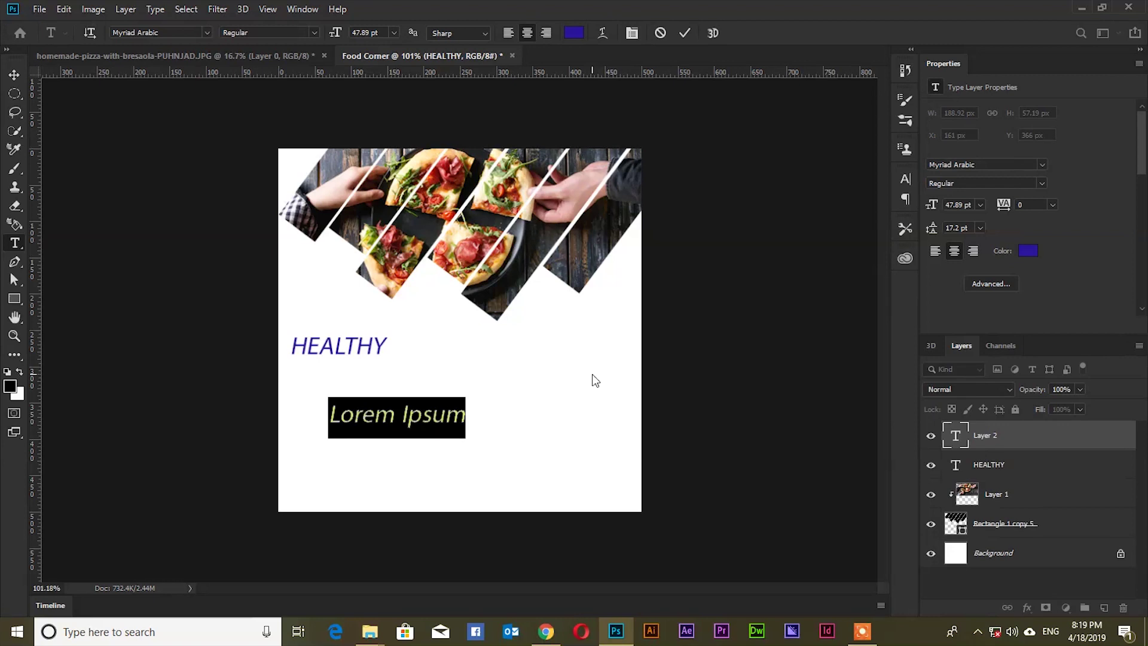
- Type 'Food Corner' and set it in Source Sans Pro Black
type("Food Cor")
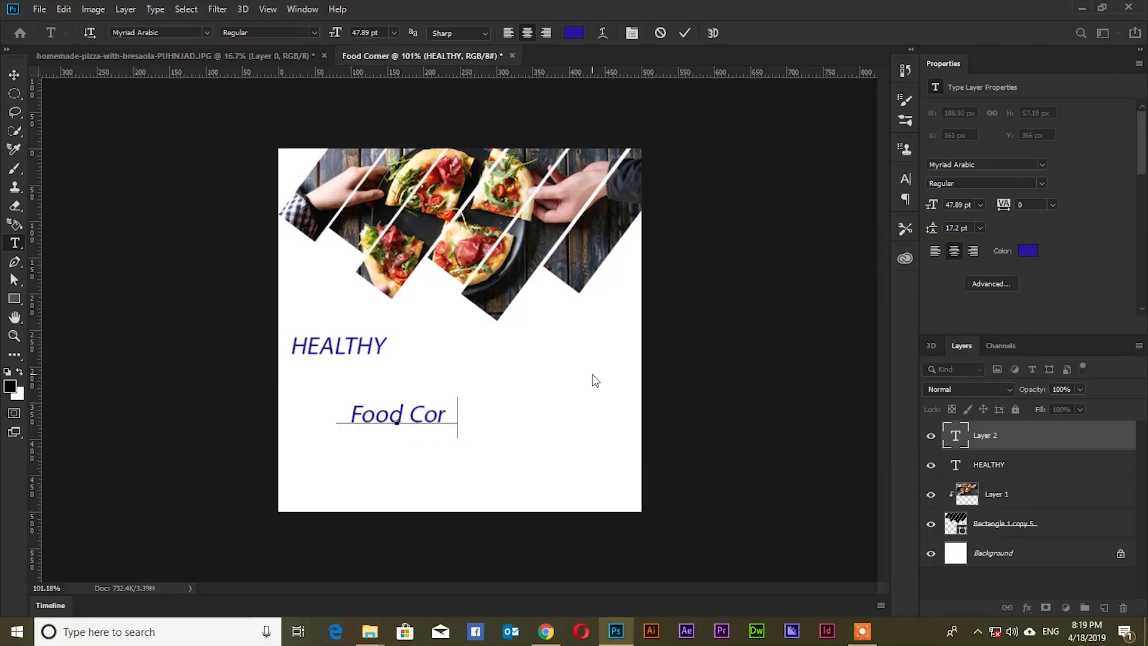
type("ner")
key("ctrl+a")
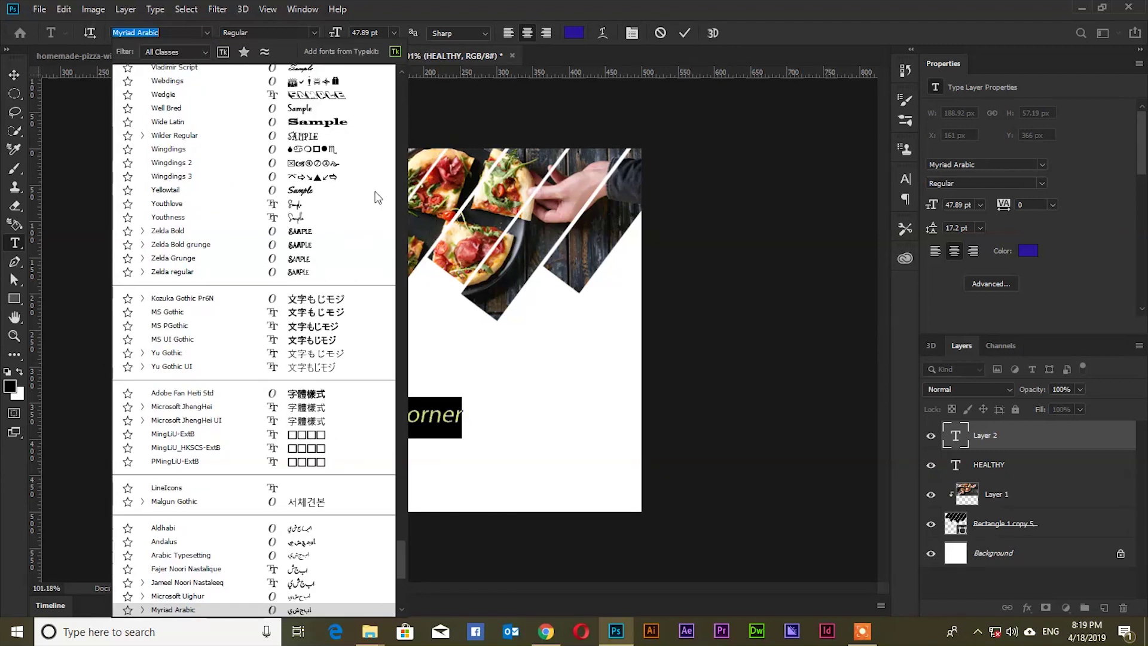
left_click_drag(401, 558, 389, 87)
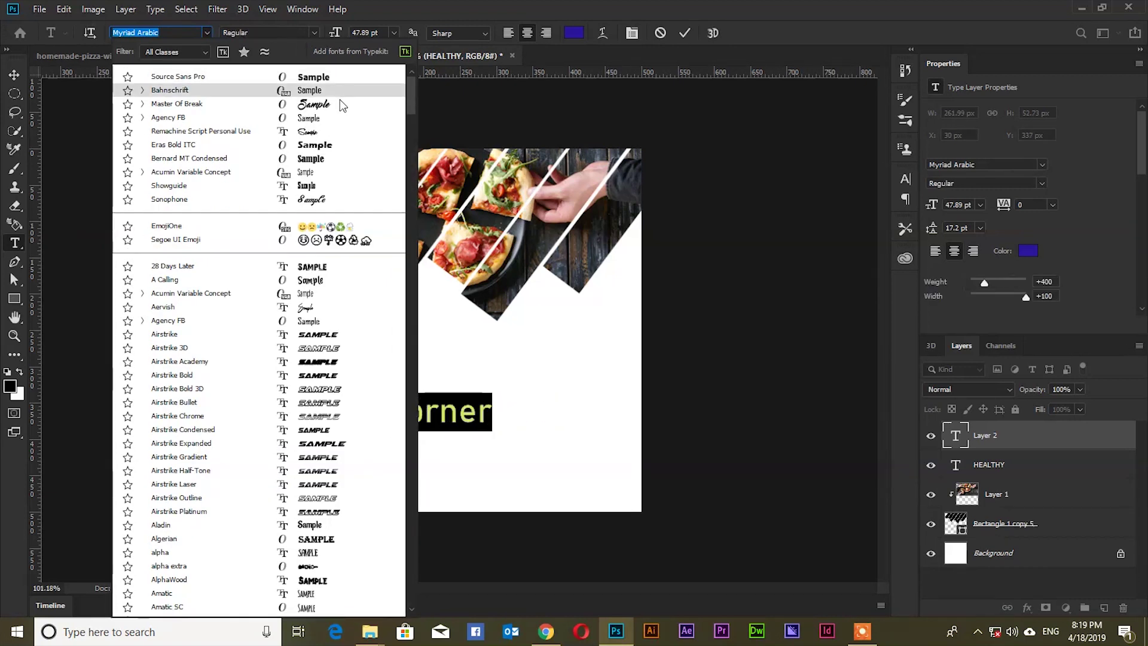
left_click(339, 82)
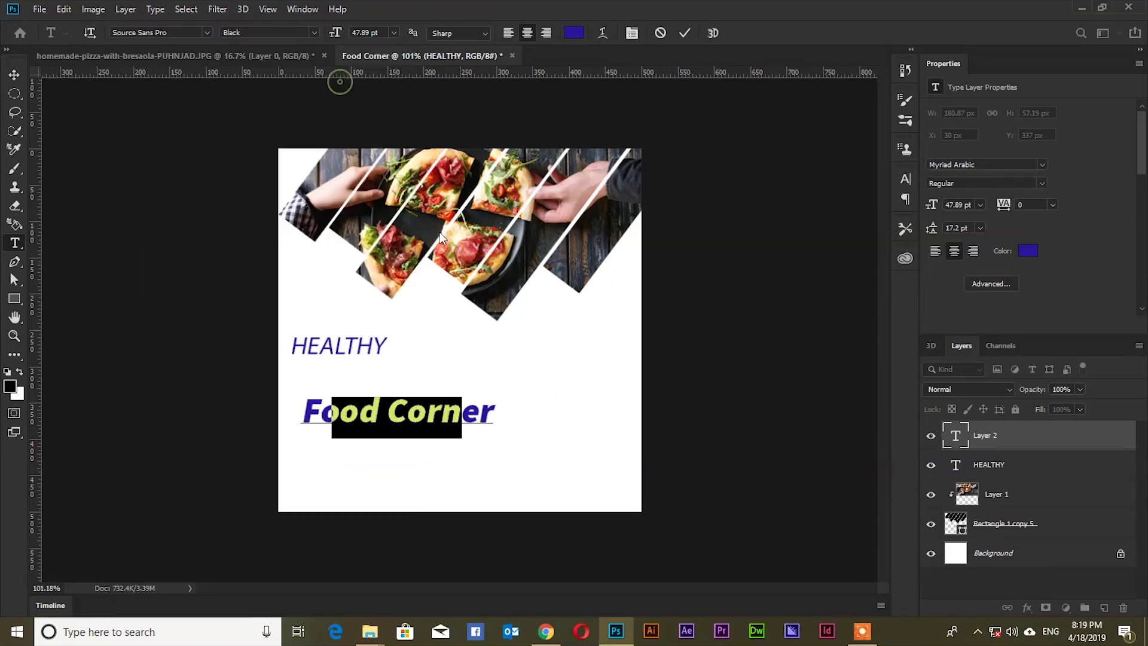
- Colour the Food Corner text red #e51808 and commit it
left_click(574, 34)
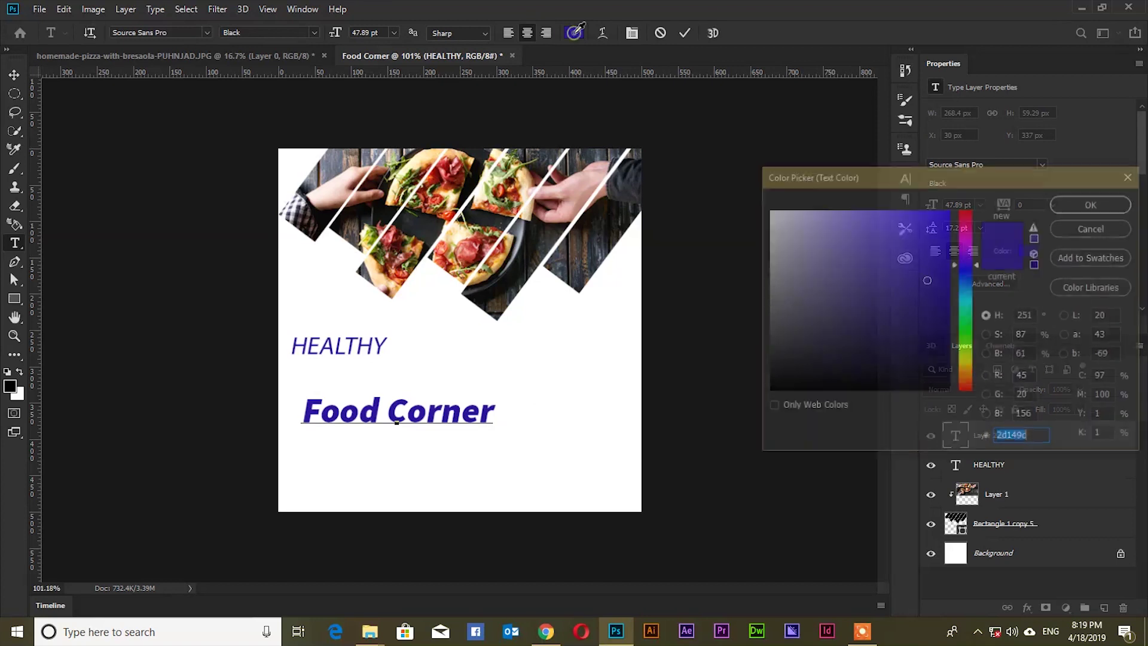
left_click(973, 388)
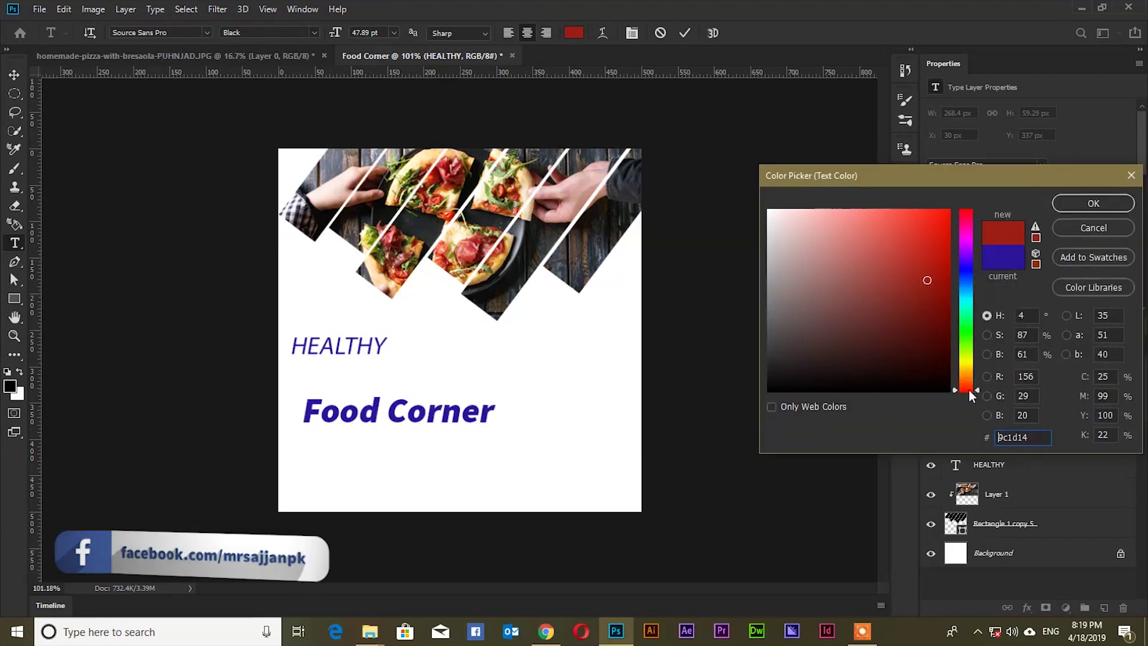
left_click(947, 249)
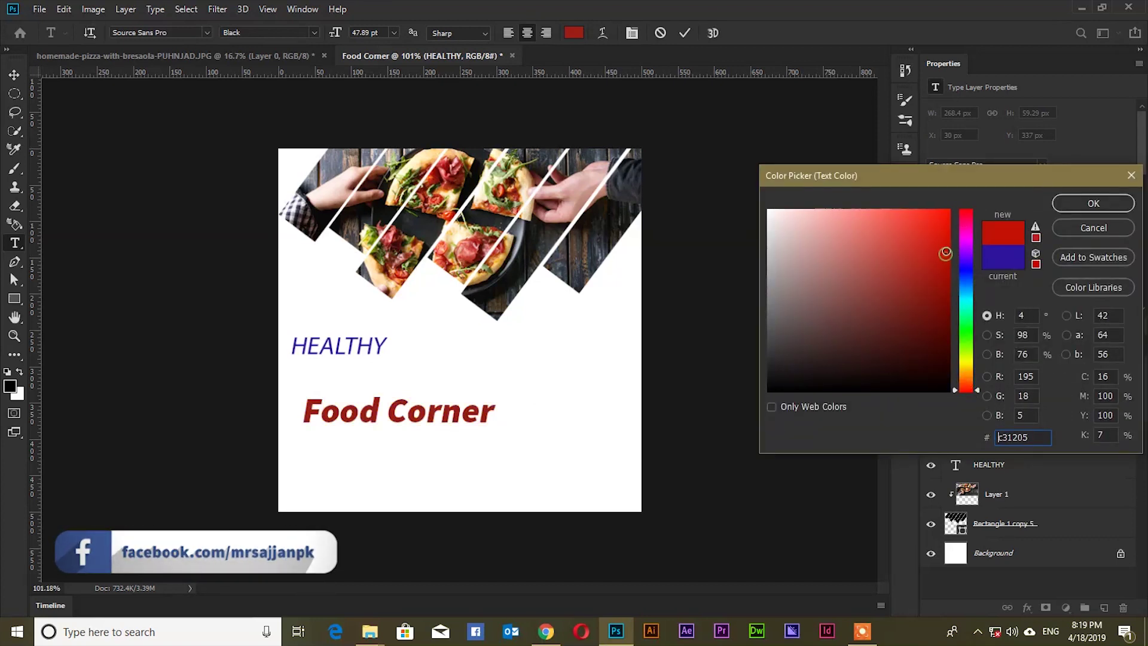
left_click(944, 227)
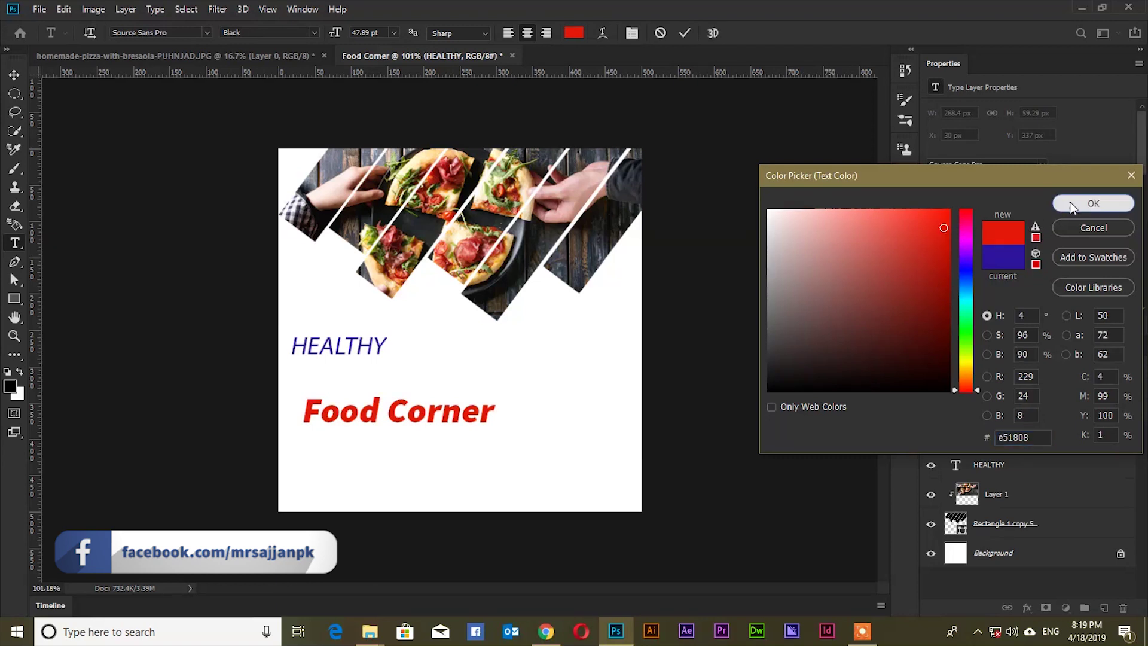
left_click(1070, 205)
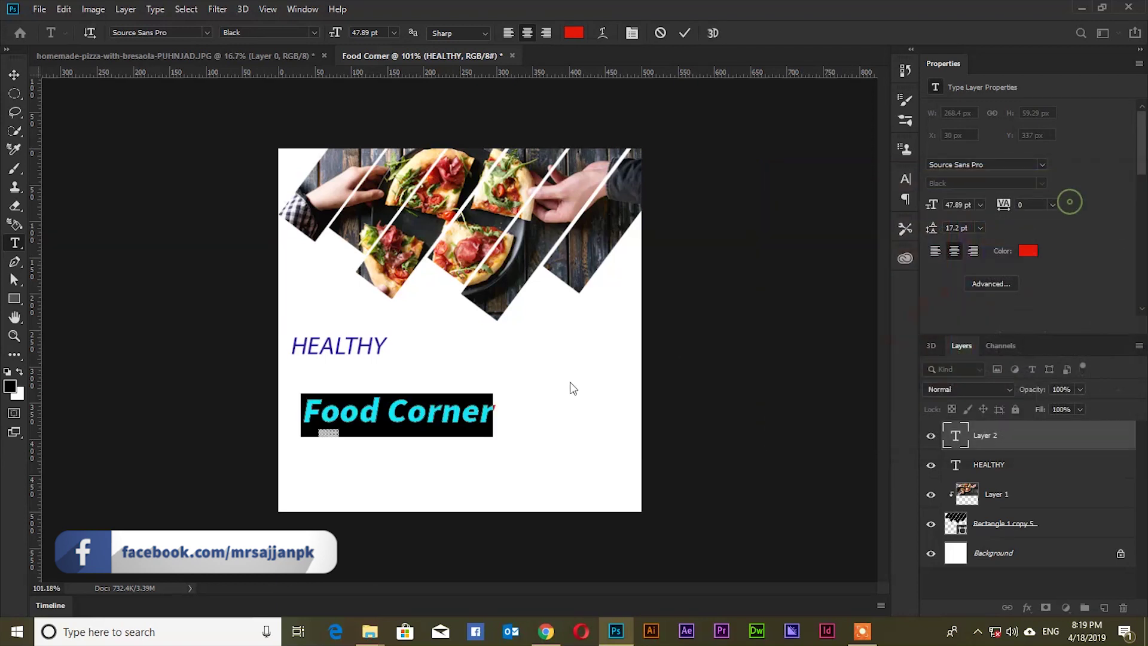
left_click(684, 33)
- Move Food Corner up beneath HEALTHY, aligned with its left edge
key("v")
left_click_drag(408, 407, 402, 382)
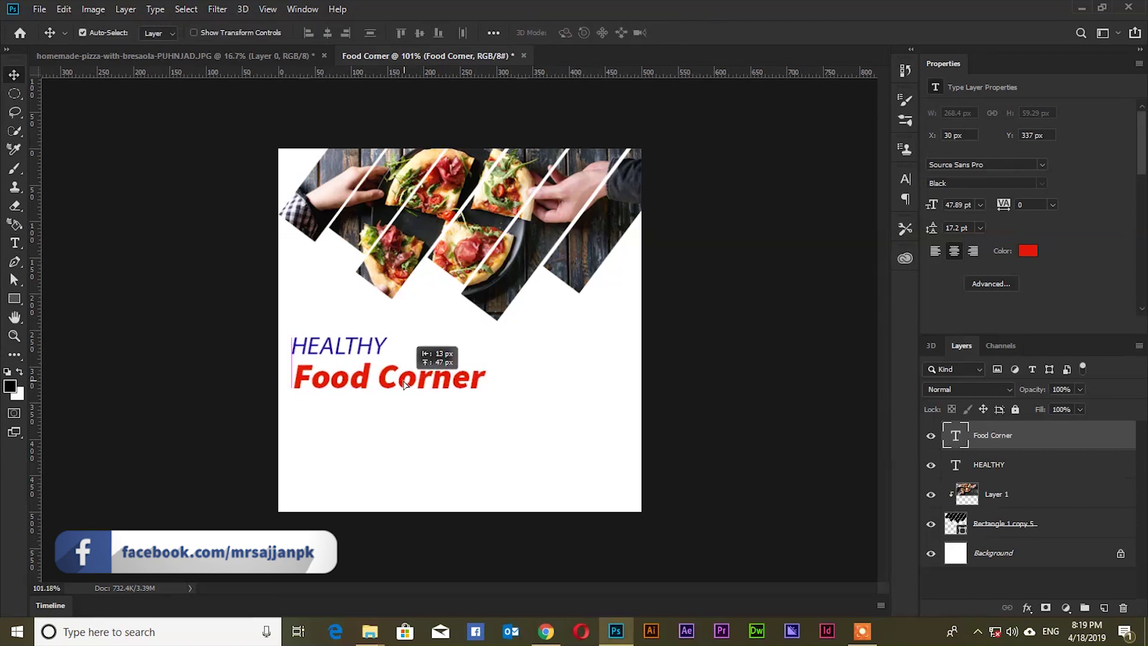
left_click_drag(402, 383, 402, 383)
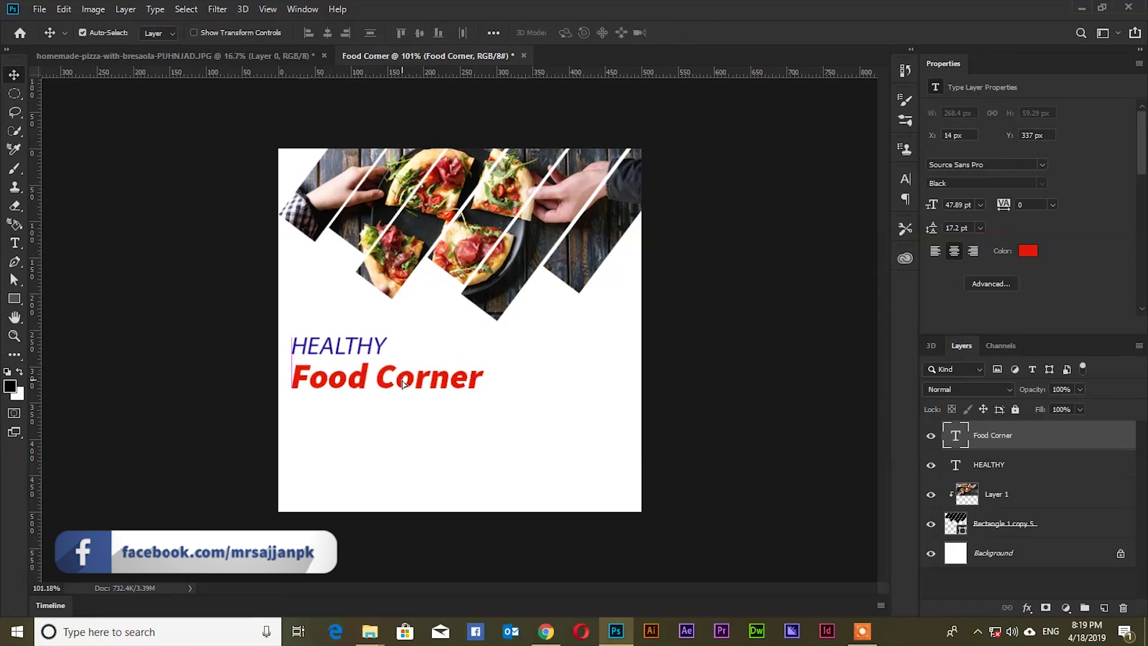
left_click(19, 298)
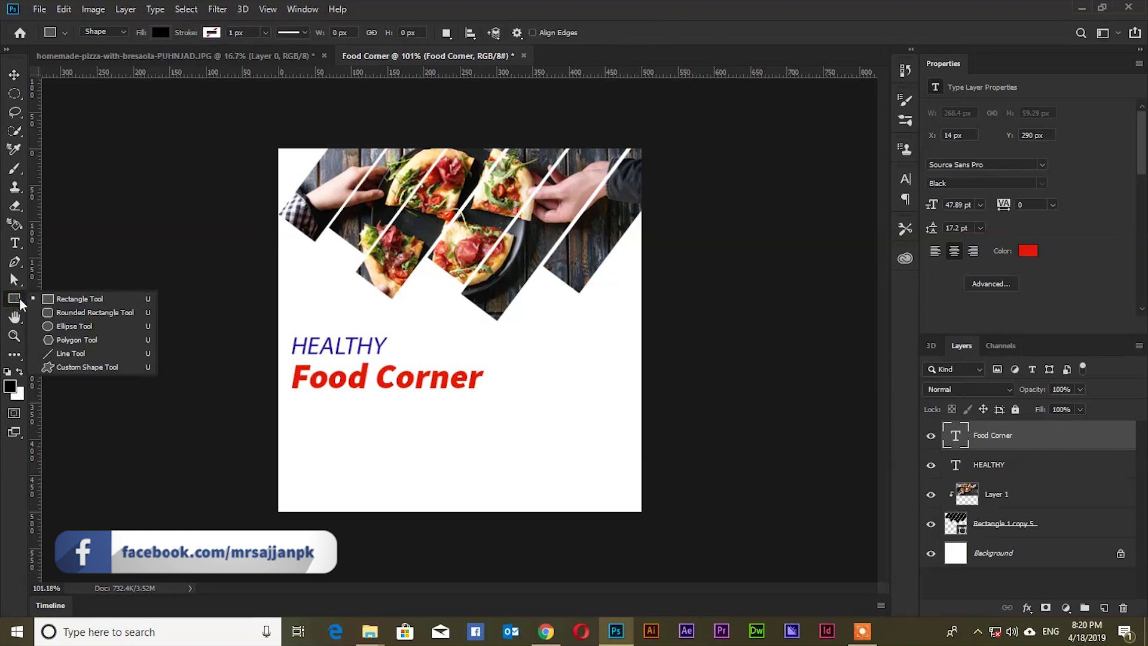
- Draw a 141 px circle right of Food Corner, filled with its sampled #e51808 red
left_click(63, 323)
left_click_drag(513, 358, 603, 479)
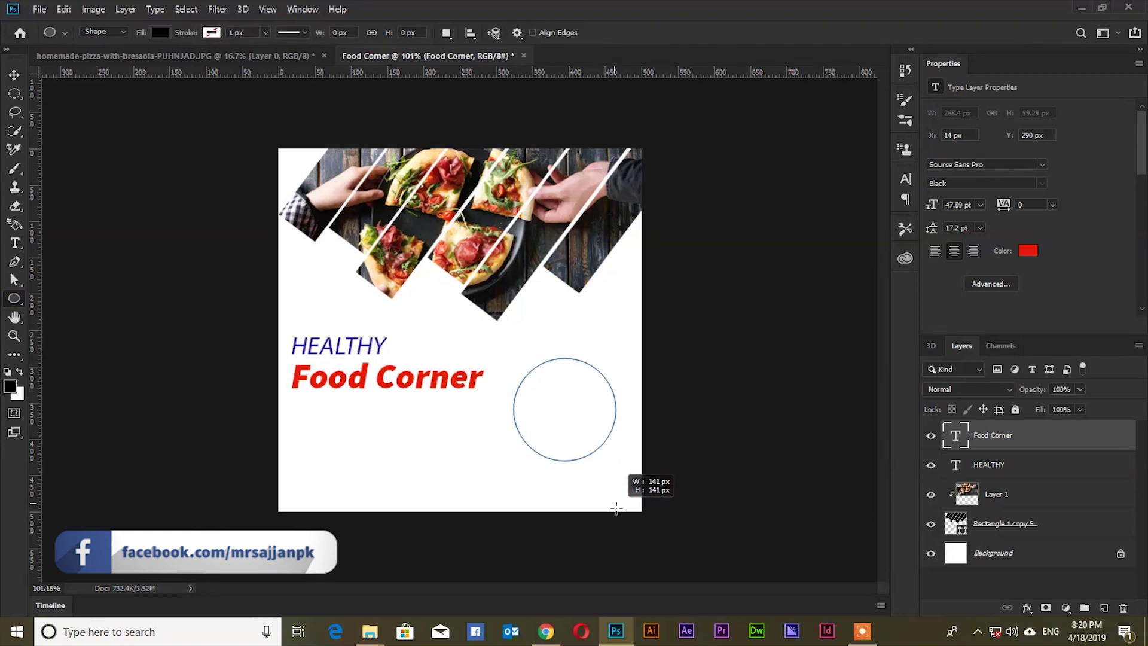
left_click_drag(604, 479, 616, 492)
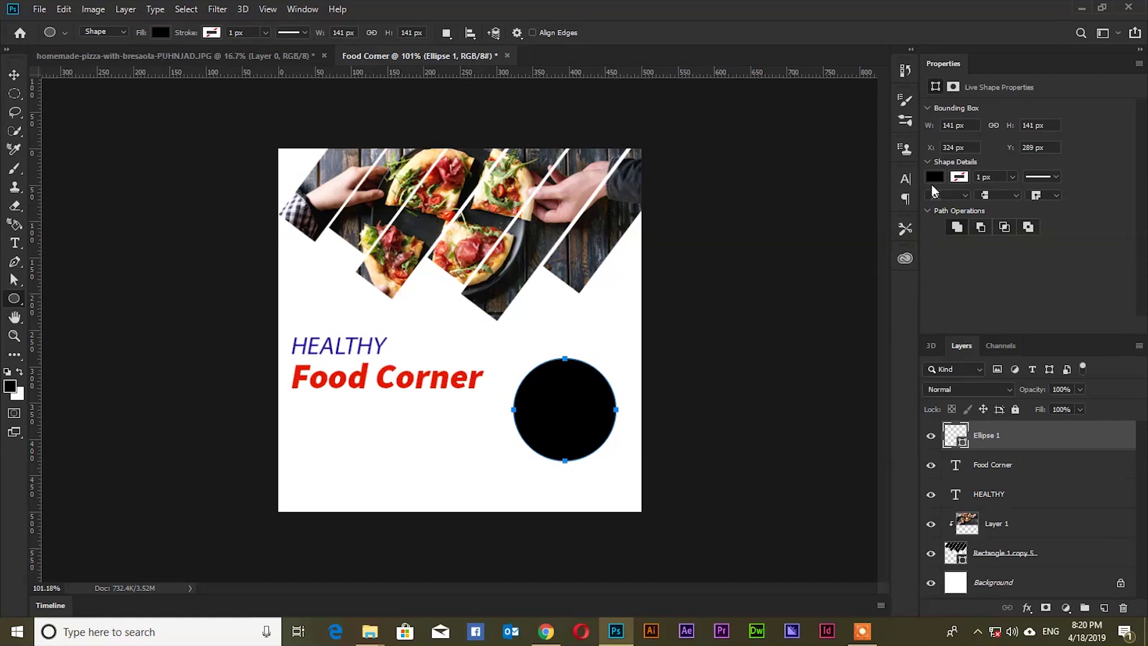
left_click(934, 178)
left_click(1074, 204)
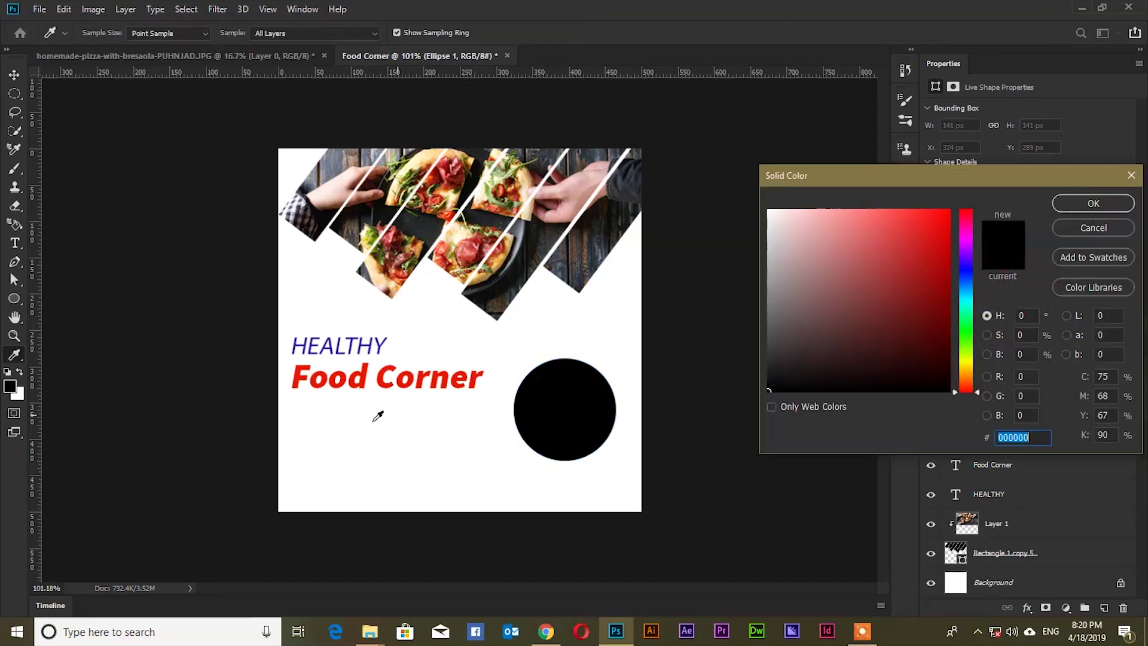
left_click(383, 377)
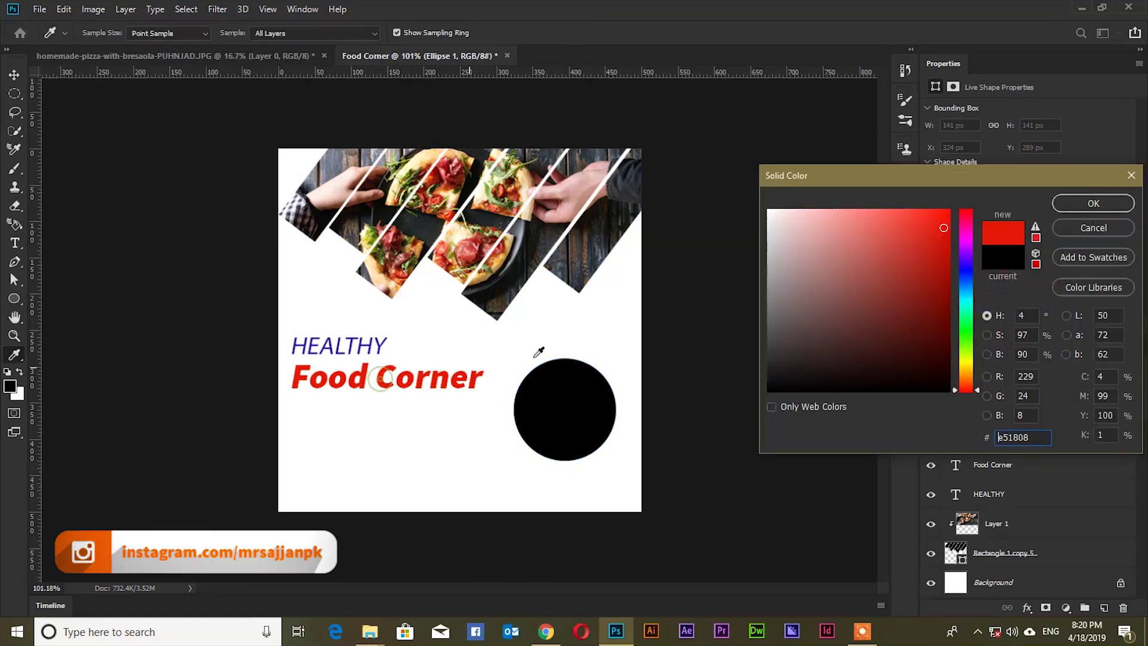
left_click(1079, 204)
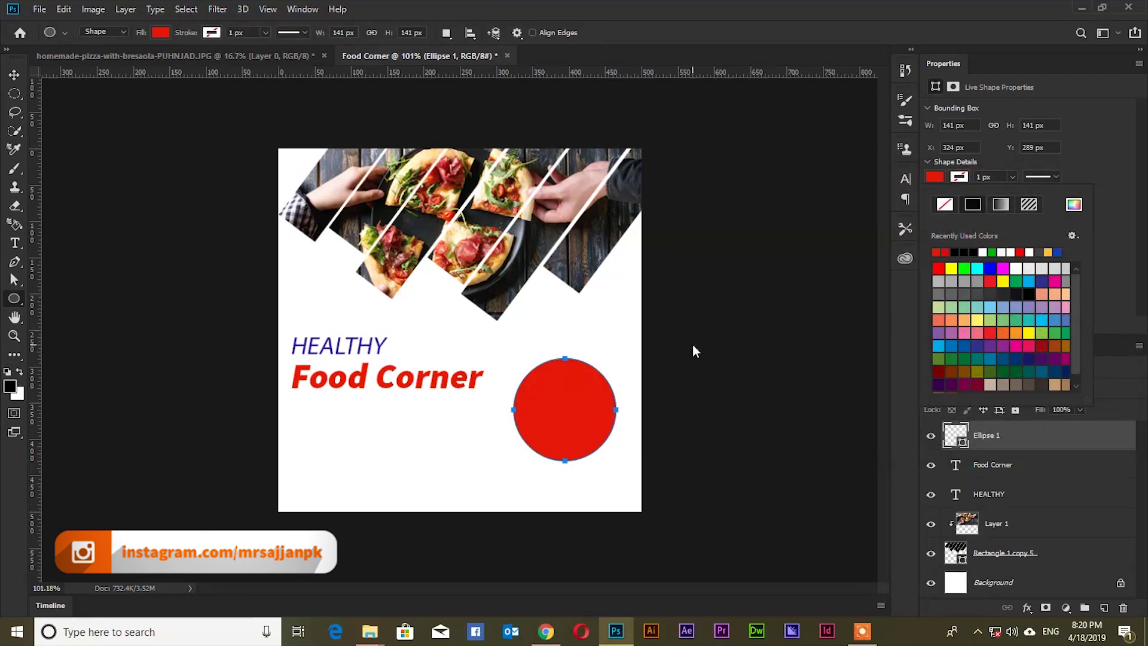
- Move the red circle up level with Food Corner
key("v")
left_click_drag(562, 428, 565, 397)
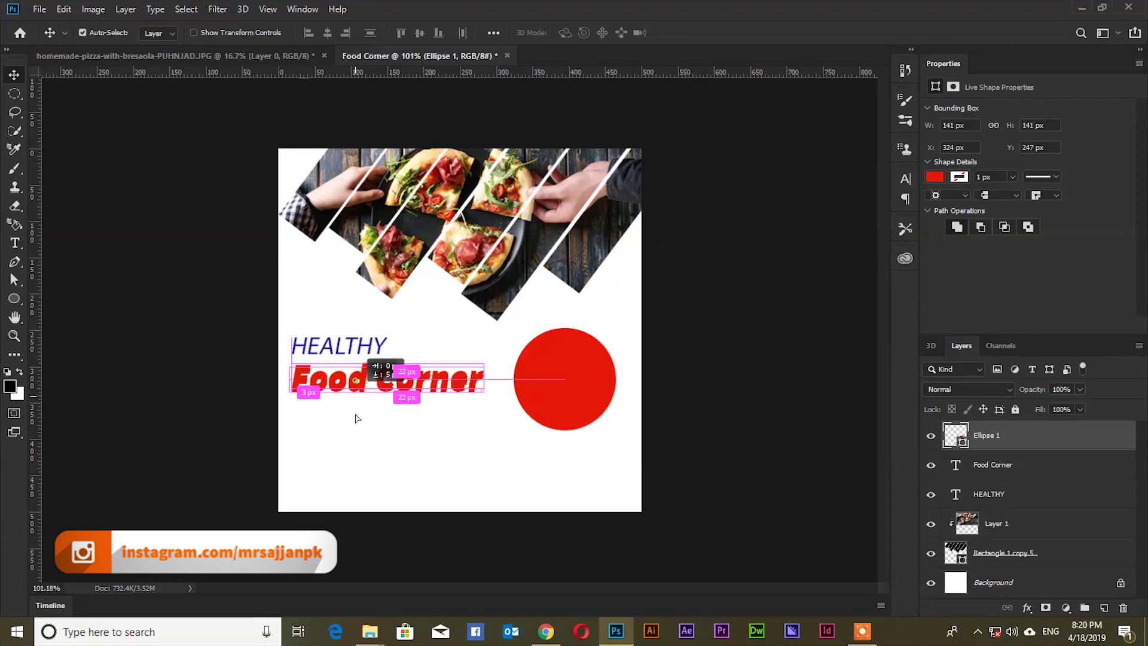
left_click_drag(357, 387, 360, 449)
- Retype the Food Corner copy as '21' and place it inside the circle, above Ellipse 1
double_click(361, 441)
triple_click(361, 441)
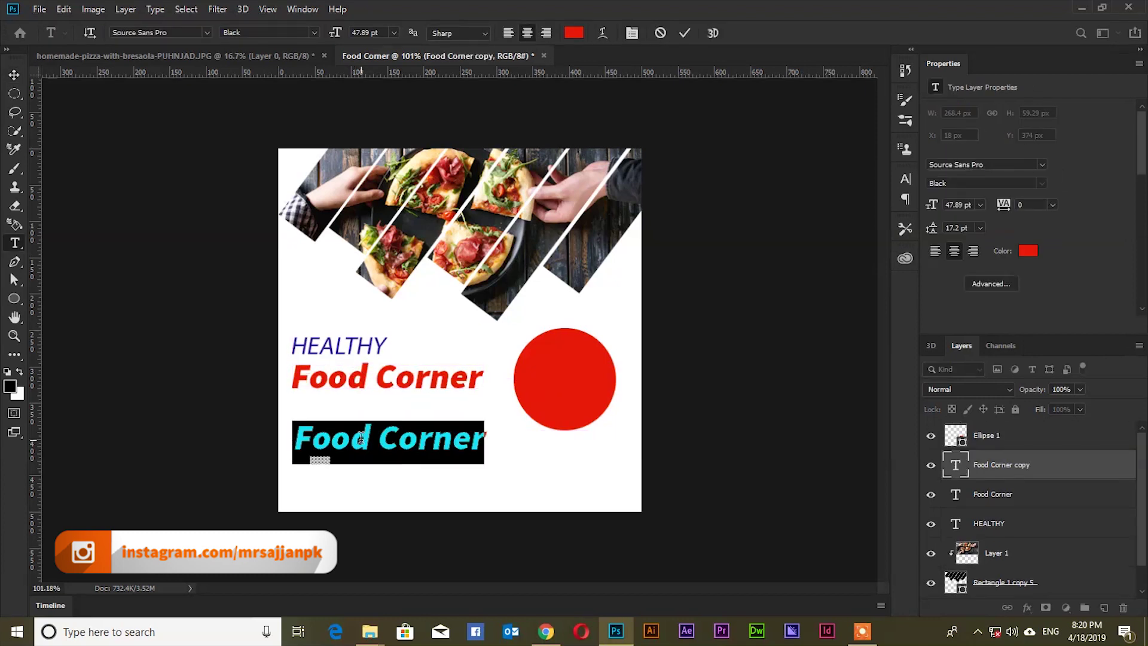
type("21")
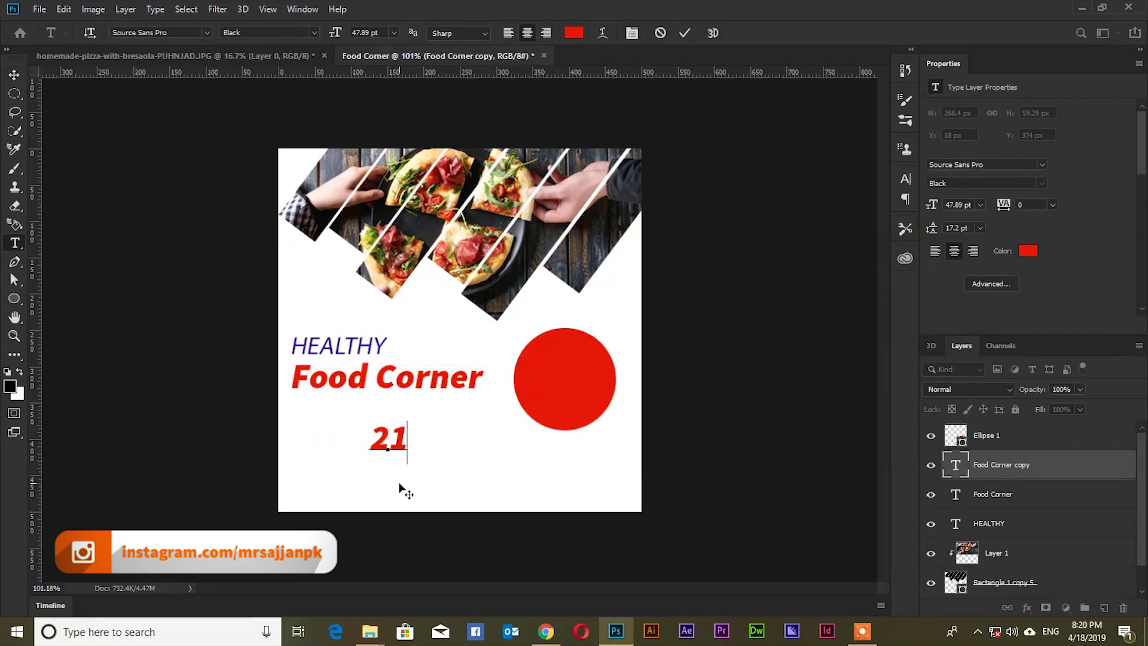
left_click_drag(519, 453, 586, 401)
left_click_drag(995, 472, 993, 432)
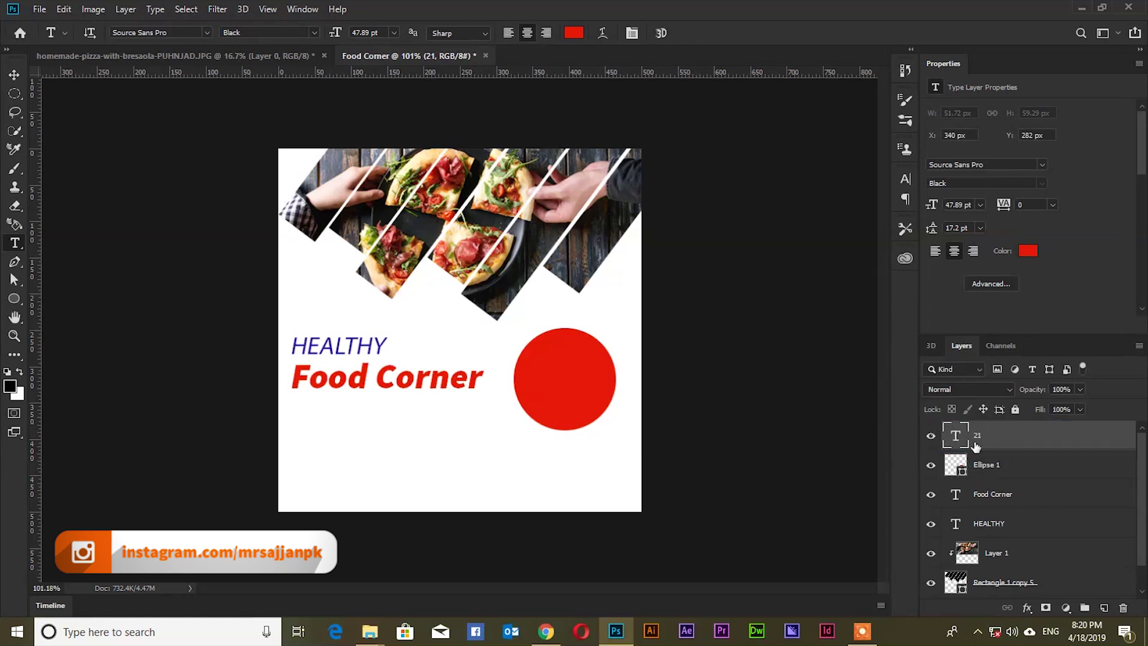
- Make the 21 white at 68.89 pt, centre it in the circle, and duplicate it
double_click(953, 436)
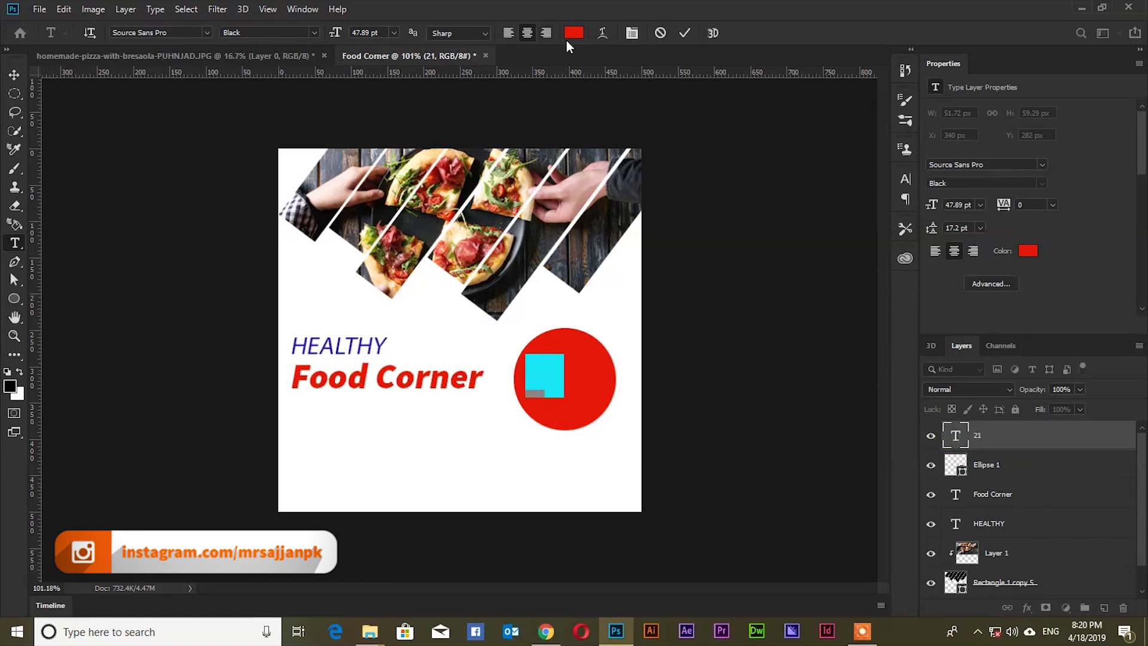
left_click(569, 37)
left_click_drag(773, 233, 765, 210)
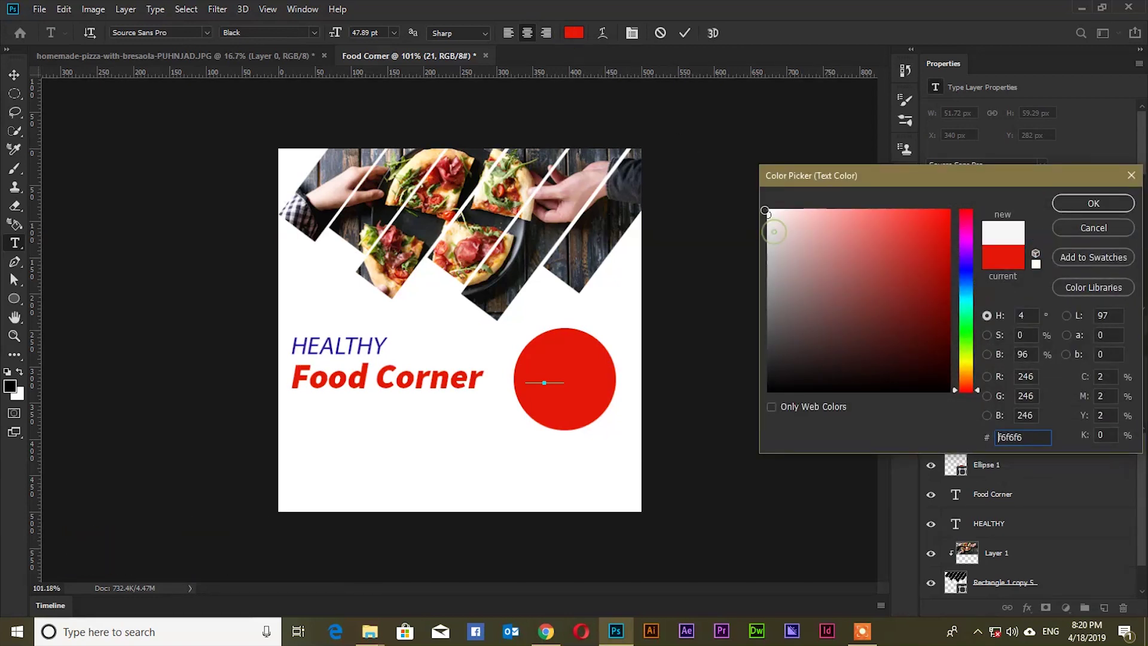
left_click(1093, 203)
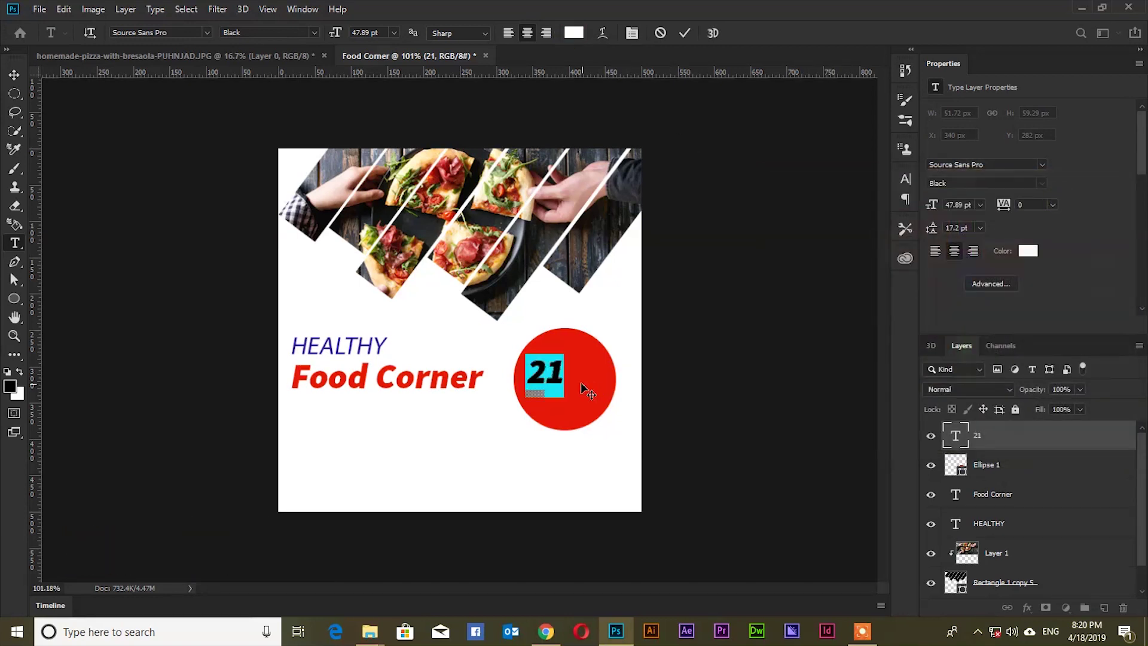
left_click_drag(336, 33, 359, 37)
left_click_drag(605, 386, 603, 384)
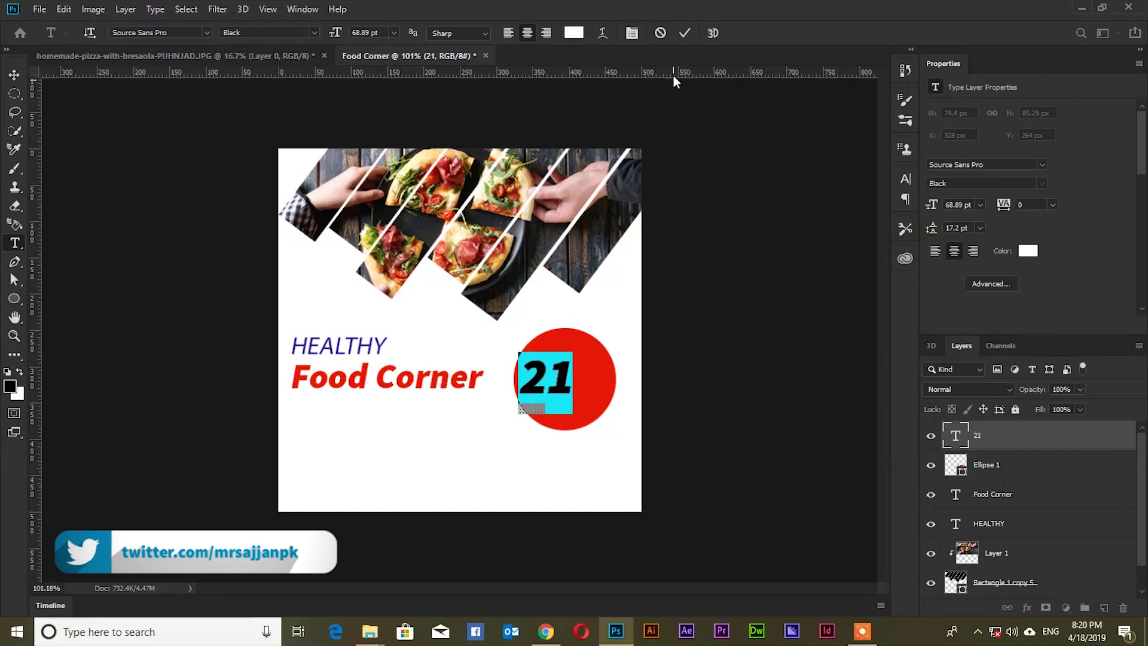
left_click(685, 33)
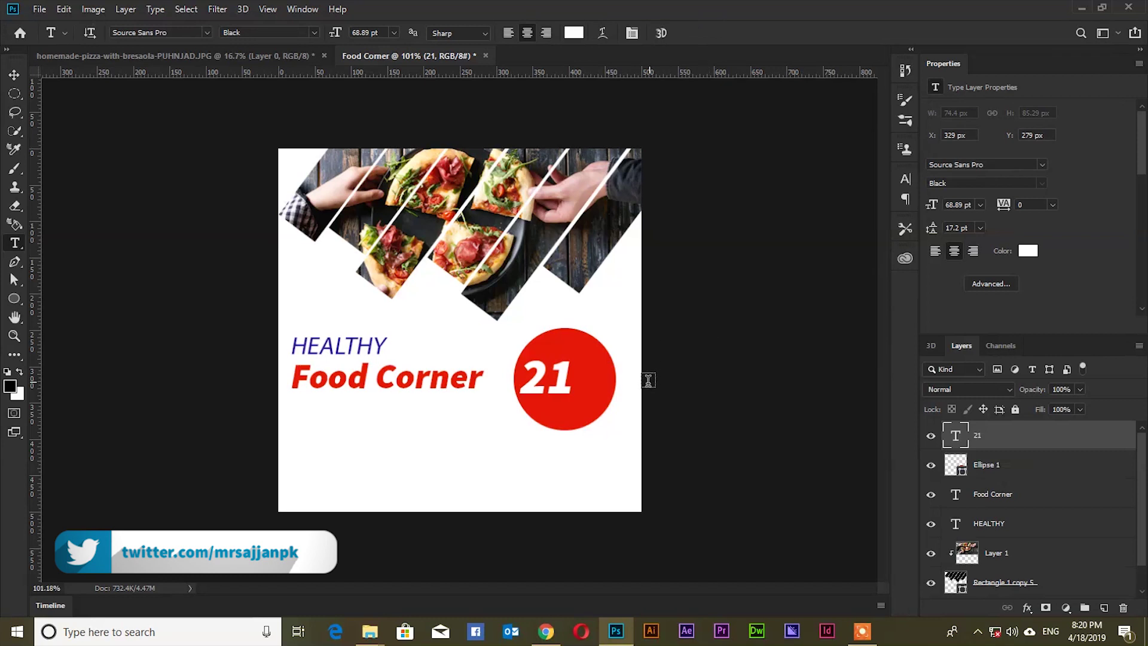
key("v")
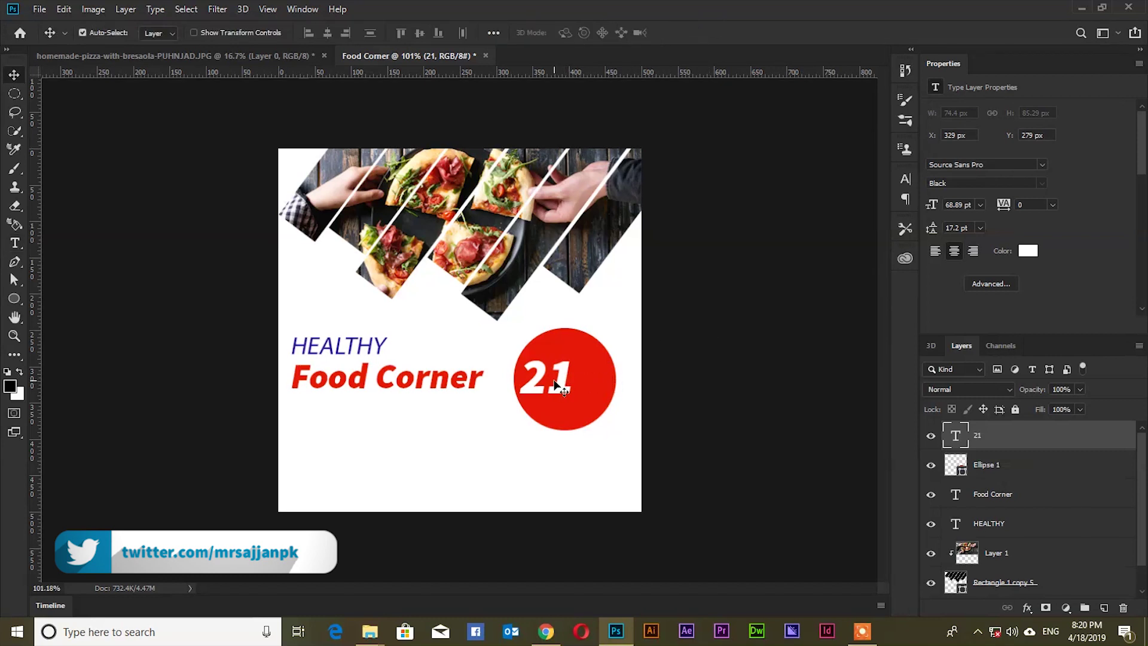
left_click_drag(564, 383, 607, 393)
- Replace the copied '21' text with '%' at 44.89 pt with 35.2 pt line spacing
key("t")
double_click(596, 385)
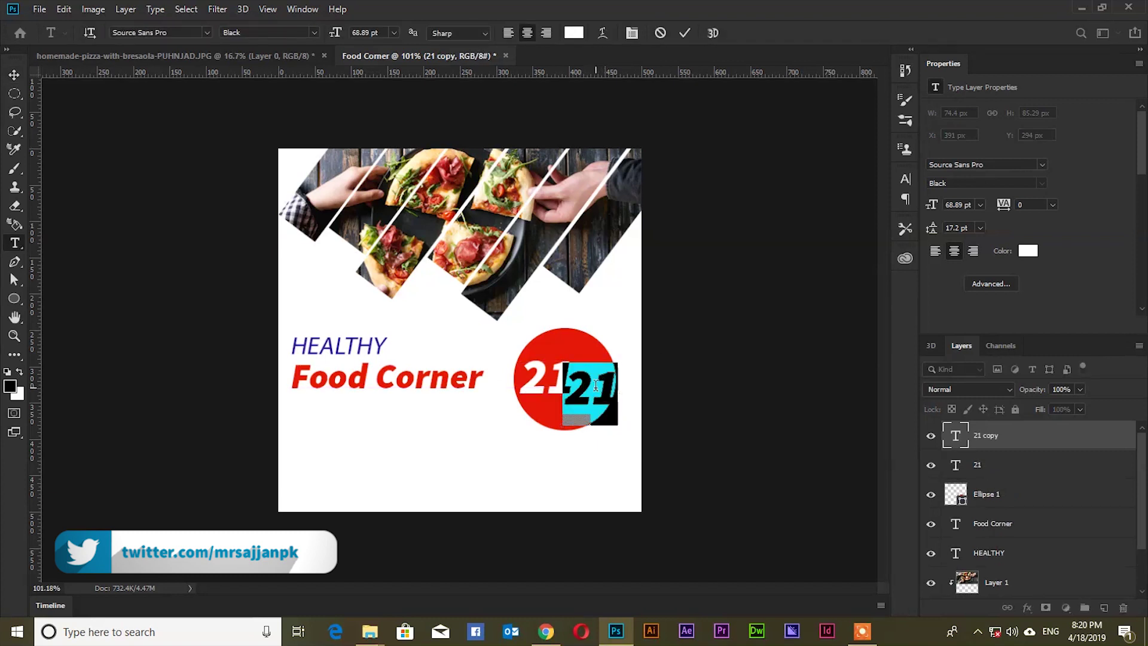
type("%")
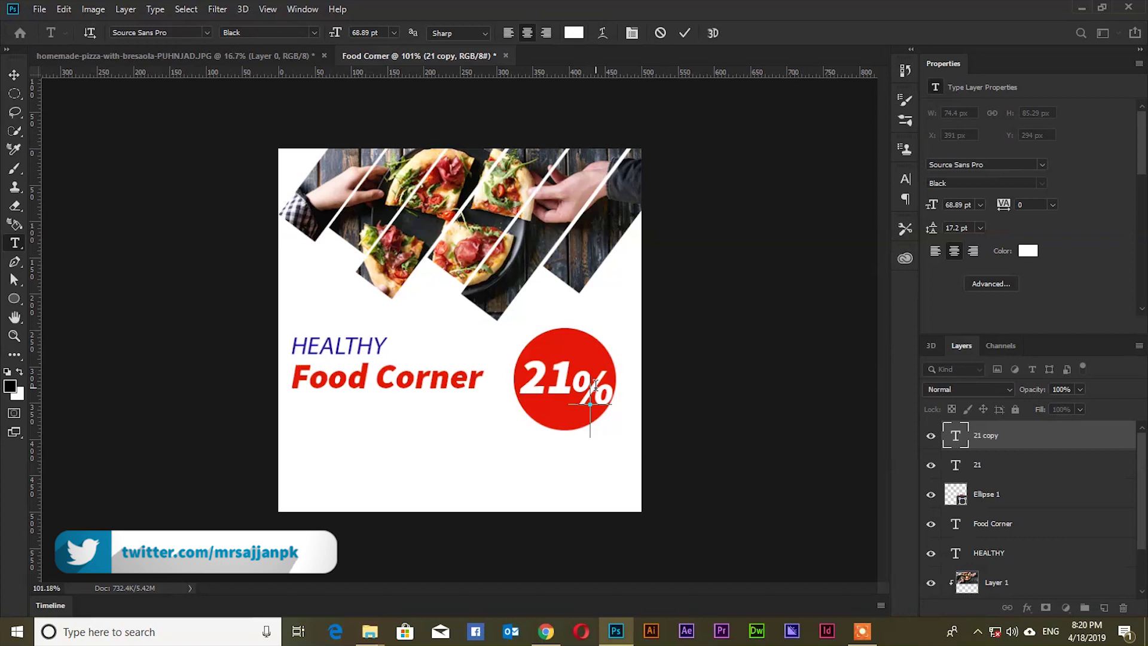
key("ctrl+a")
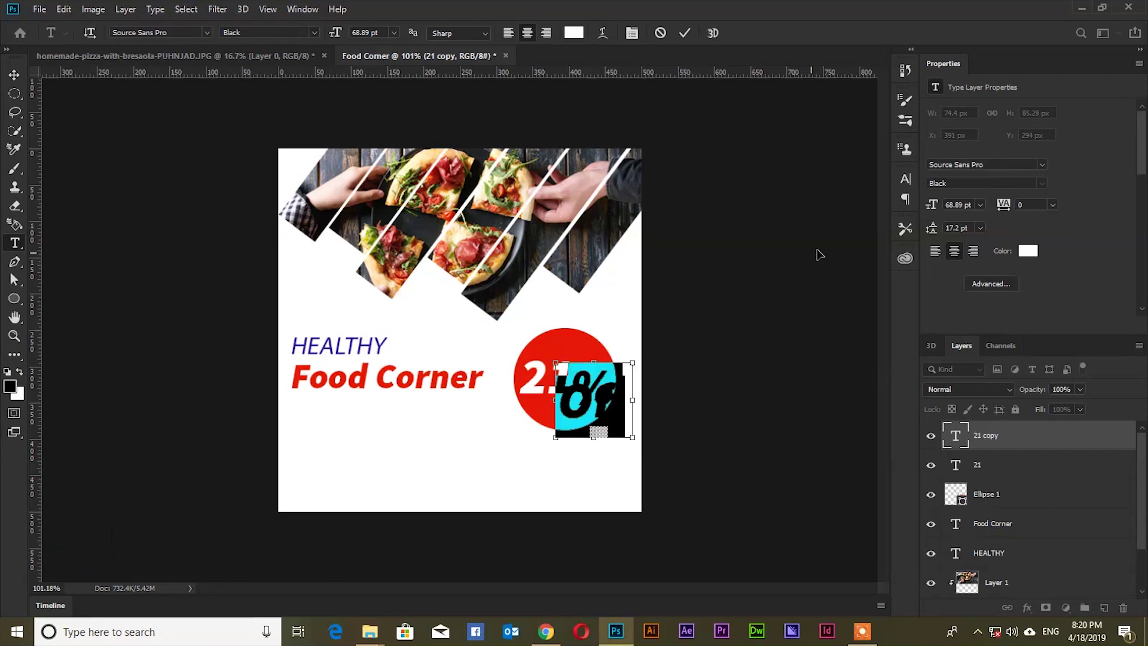
left_click_drag(339, 34, 326, 34)
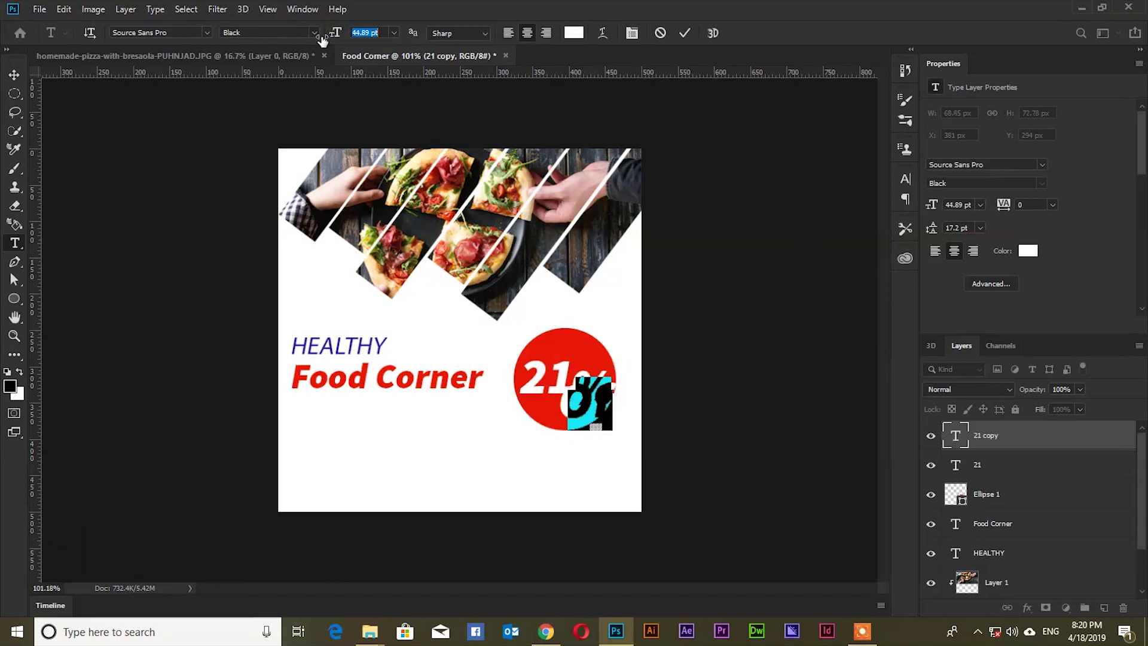
left_click(904, 179)
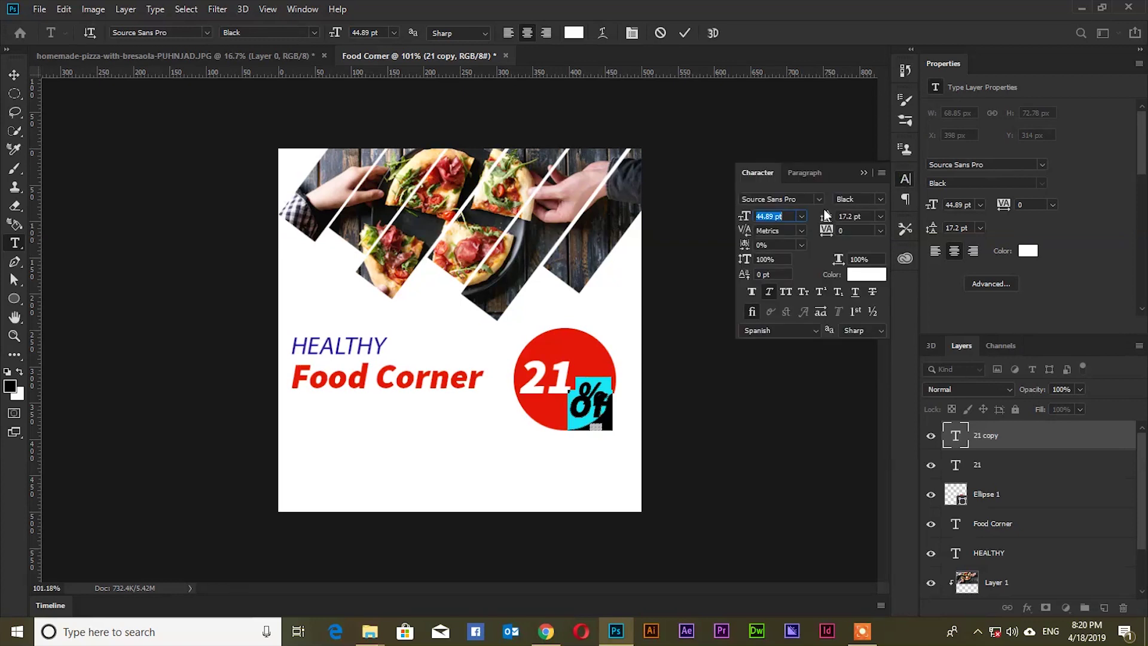
left_click_drag(825, 218, 838, 218)
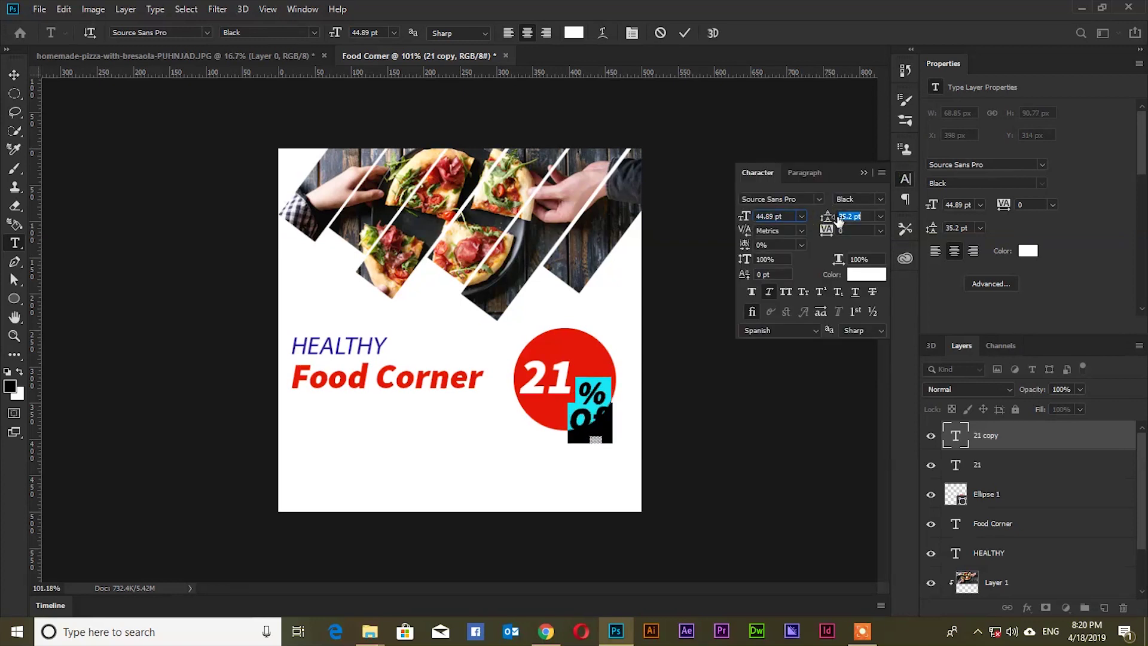
key("shift+Tab")
- Move the '% Off' text up beside 21 and set the word Off to 35.89 pt
left_click_drag(646, 445, 645, 421)
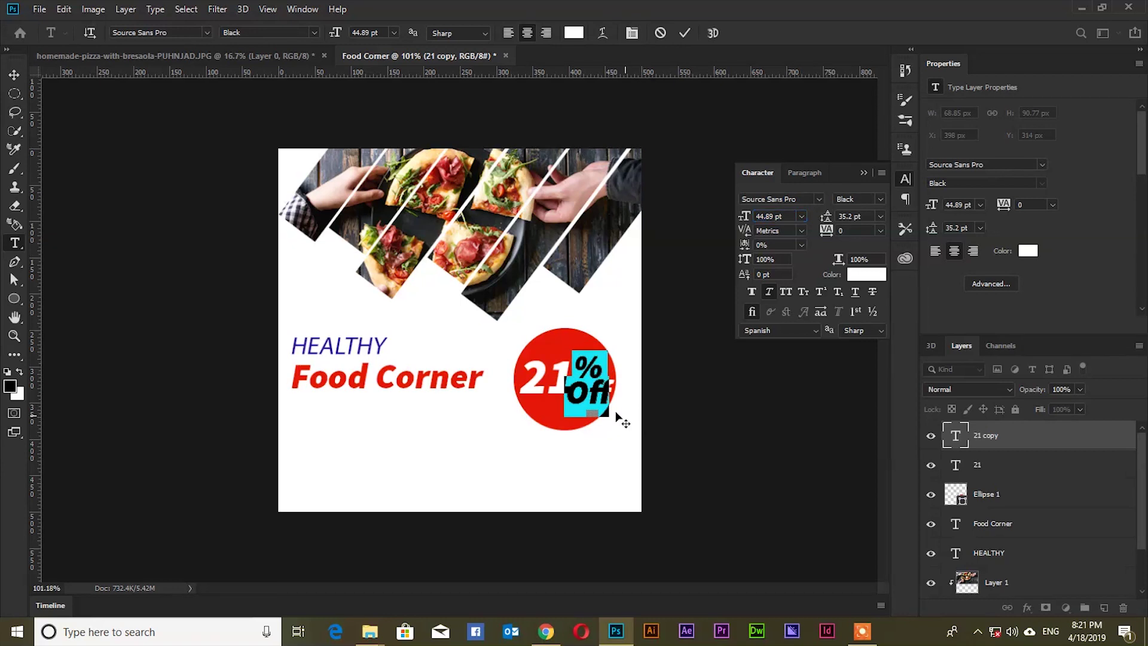
left_click(577, 395)
left_click_drag(577, 394, 605, 395)
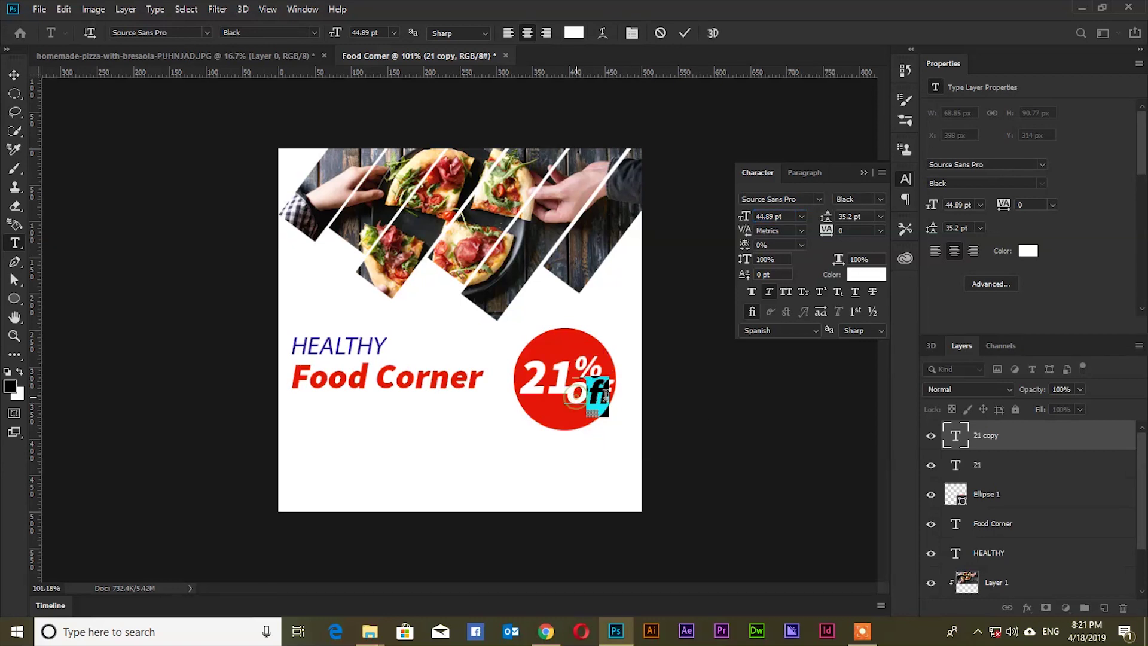
double_click(609, 395)
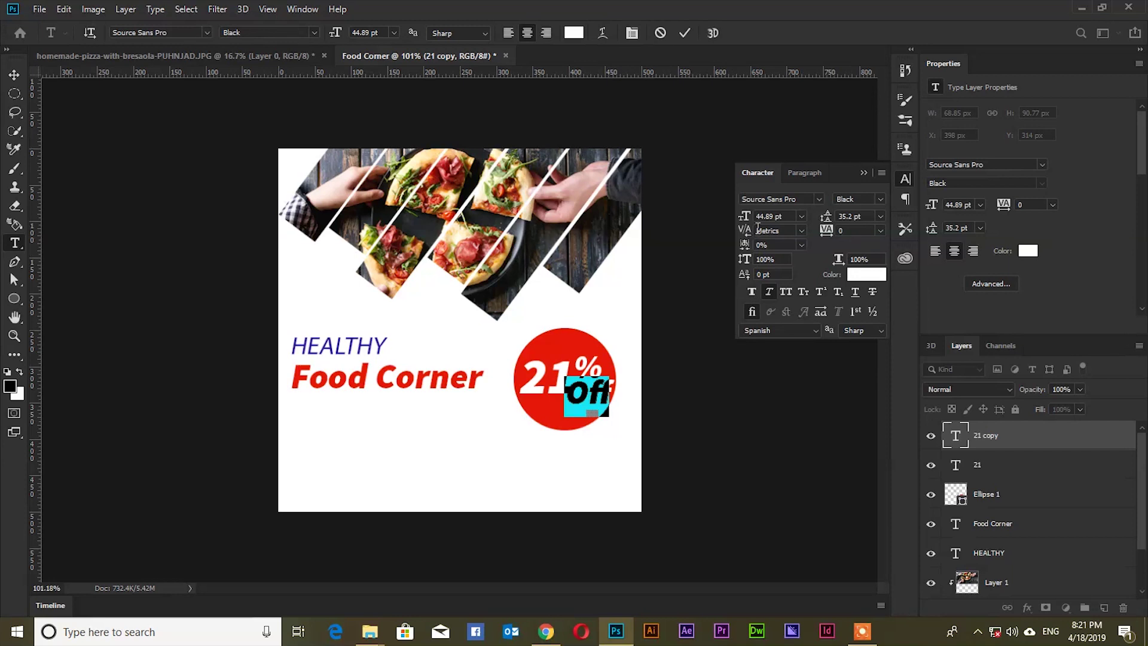
left_click_drag(746, 222, 736, 228)
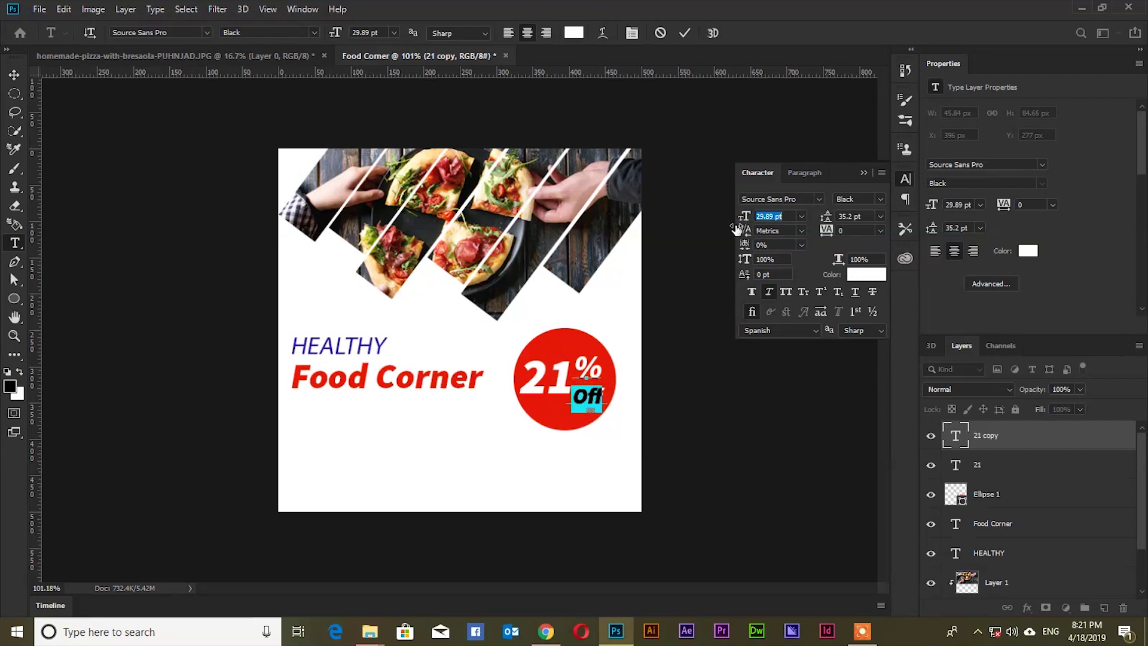
left_click_drag(739, 230, 742, 230)
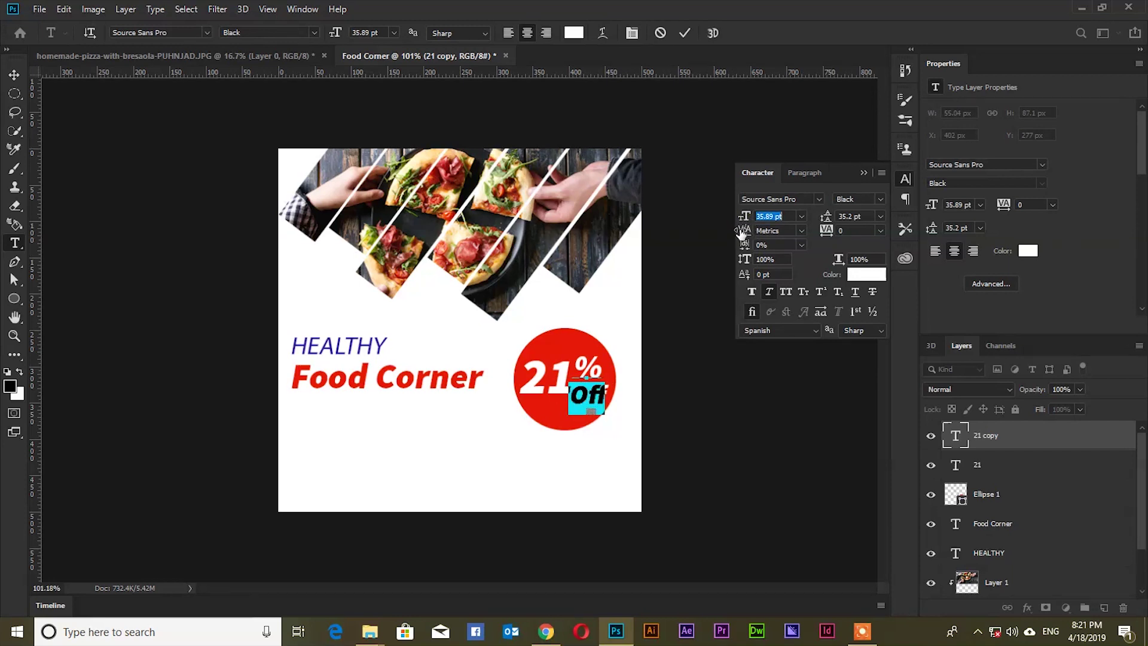
left_click(863, 172)
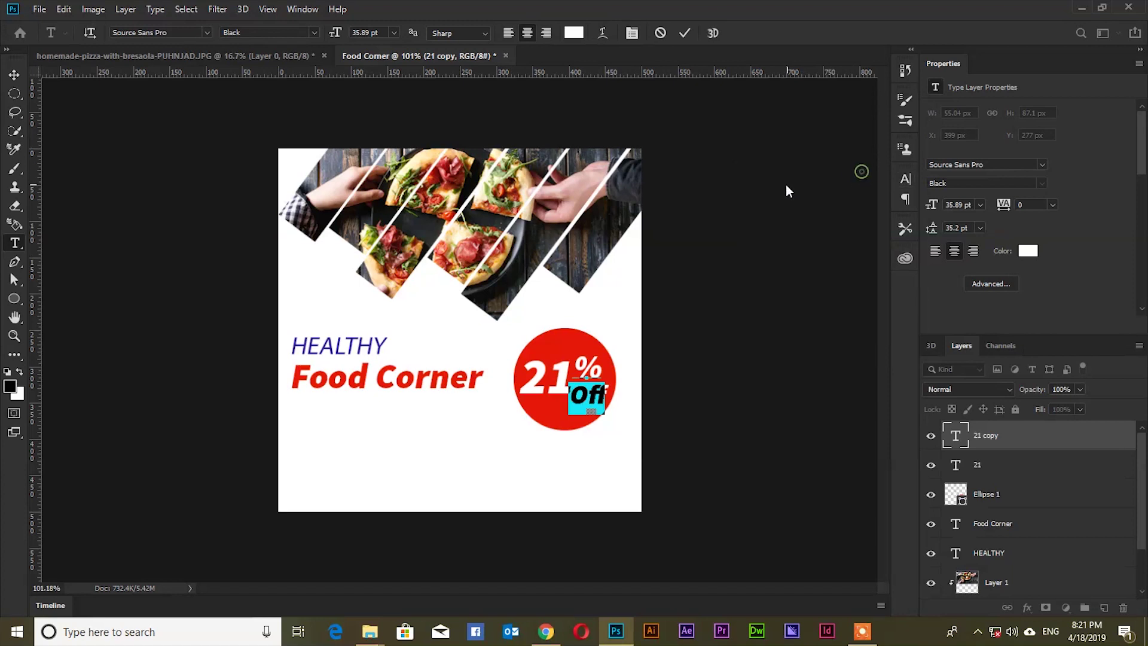
left_click(685, 34)
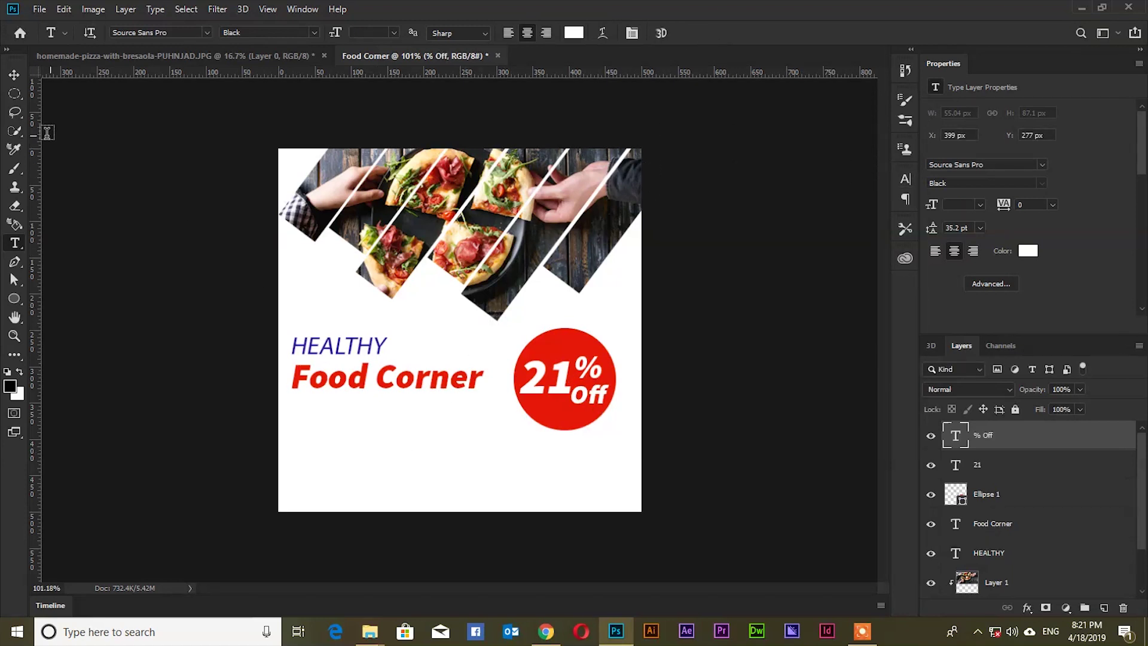
left_click(23, 73)
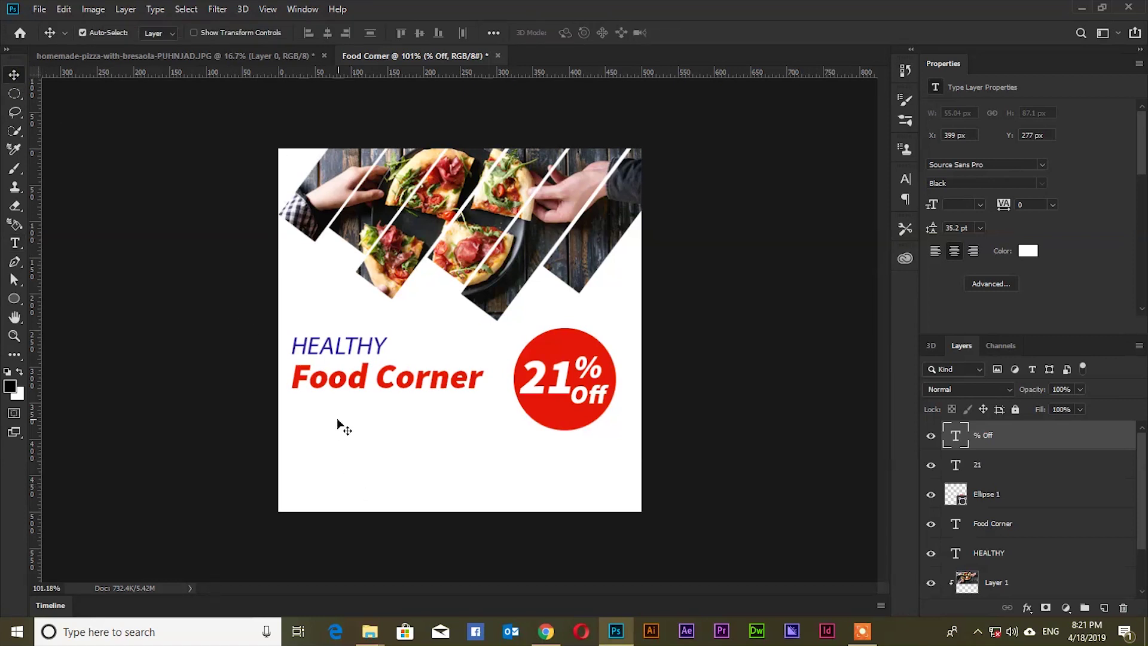
- Start a new text layer near the bottom-left with black (000000) text colour
key("t")
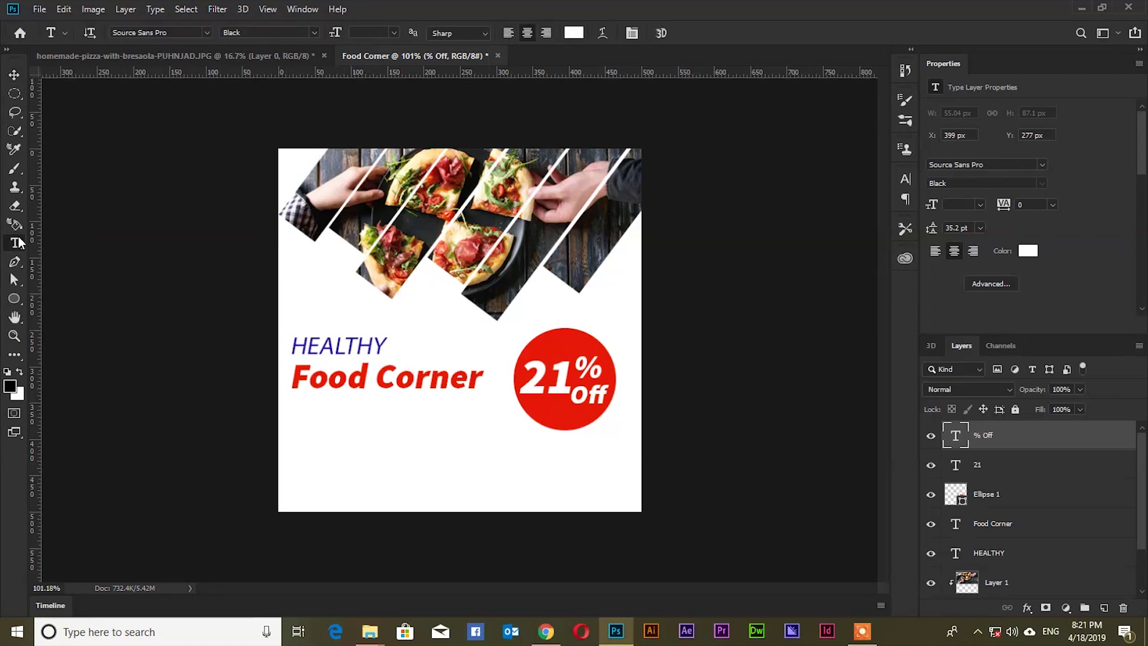
left_click(332, 458)
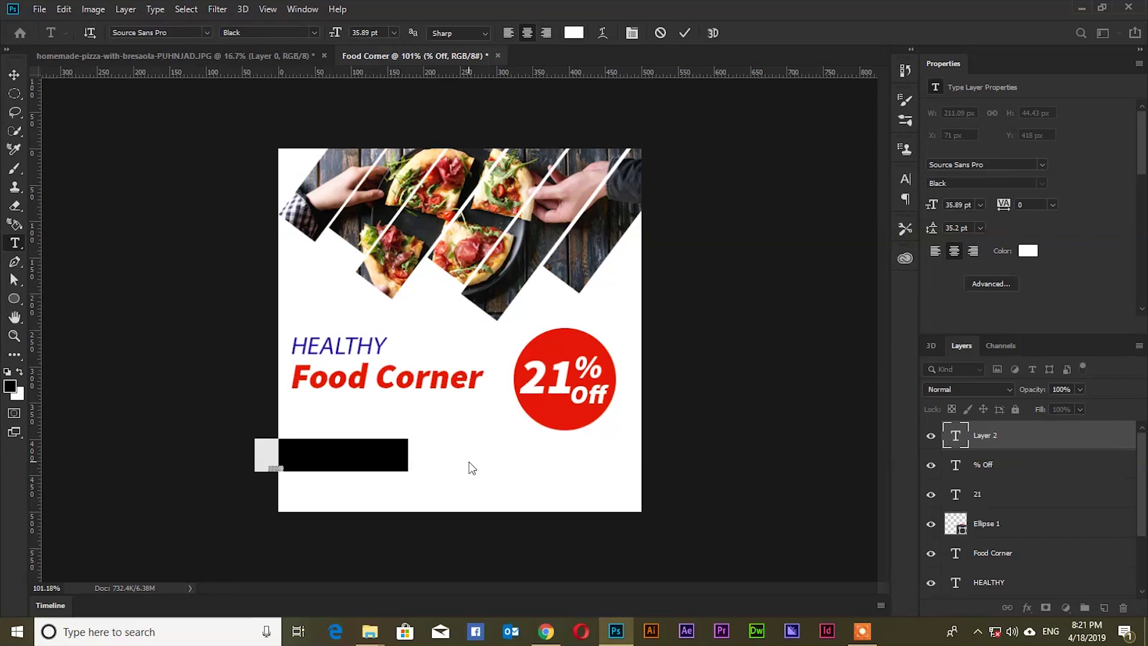
left_click_drag(438, 461, 482, 461)
left_click(582, 34)
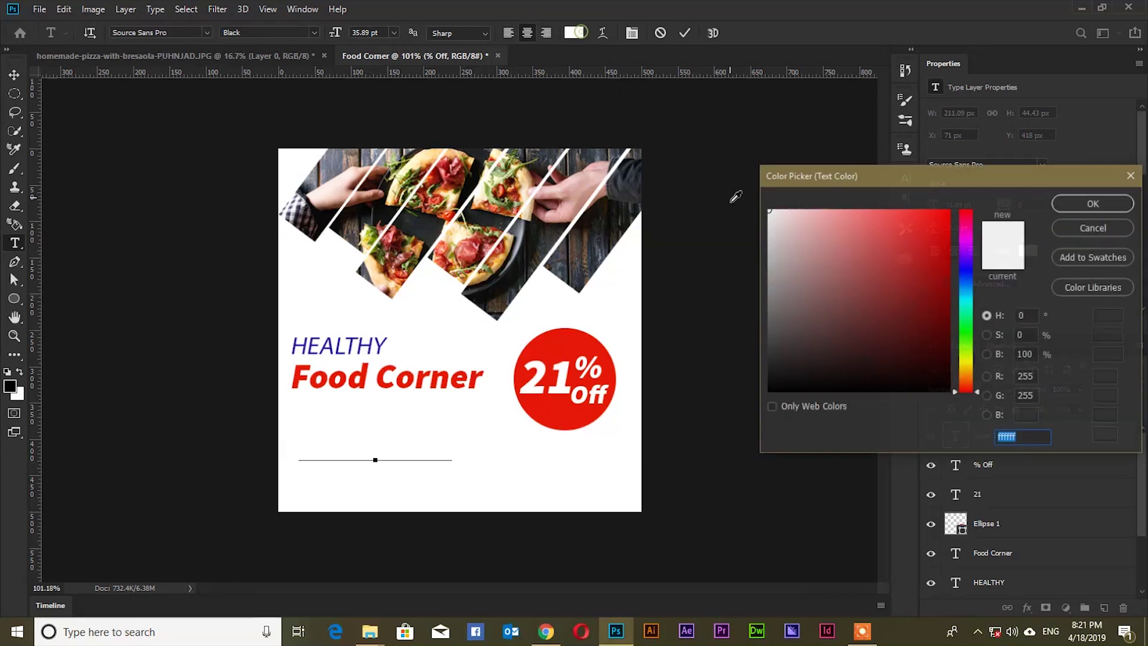
type("000000")
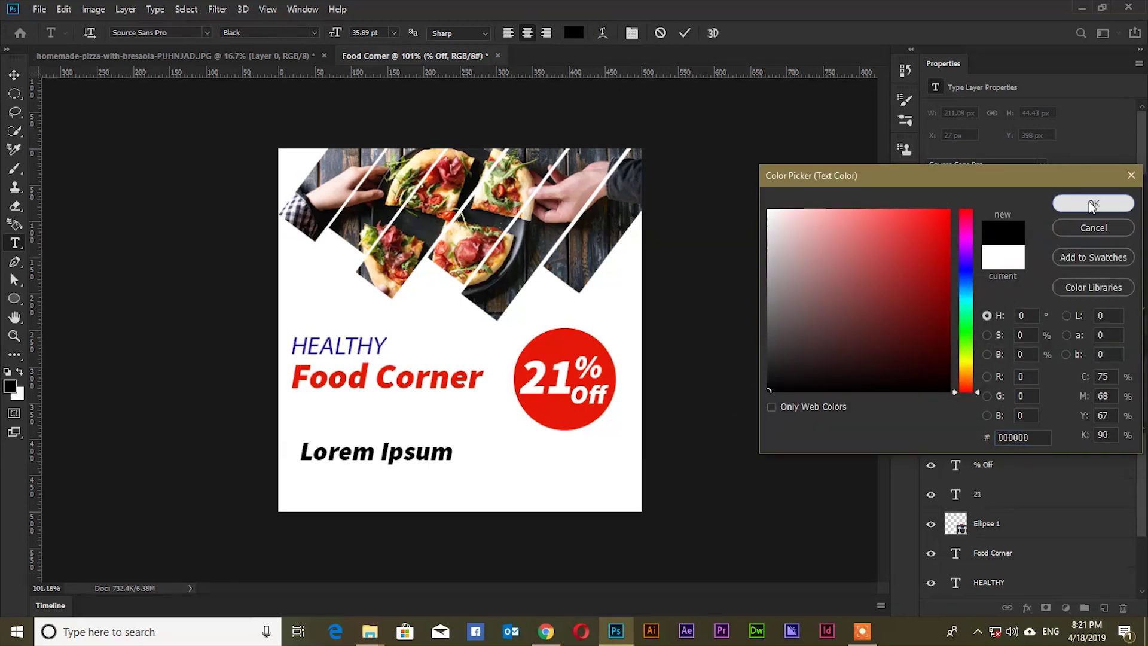
left_click(1092, 203)
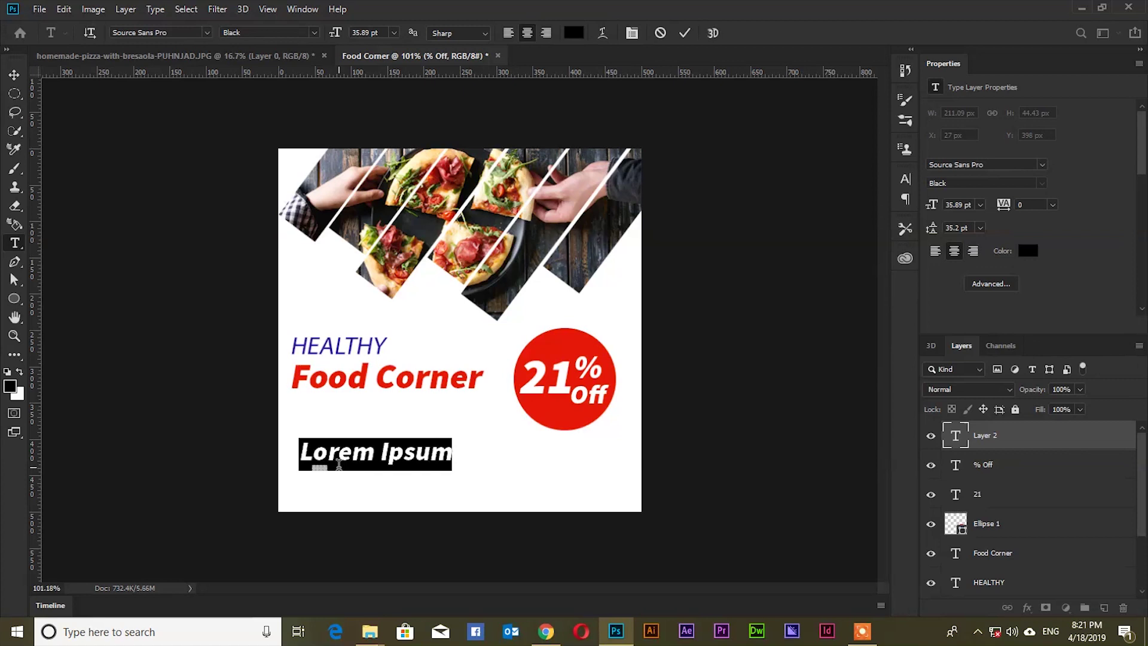
- Replace the placeholder with 'Islamabad, Pakistan' in Bahnschrift Regular
left_click(338, 464)
key("ctrl+a")
type("Islamabad, Pakistan")
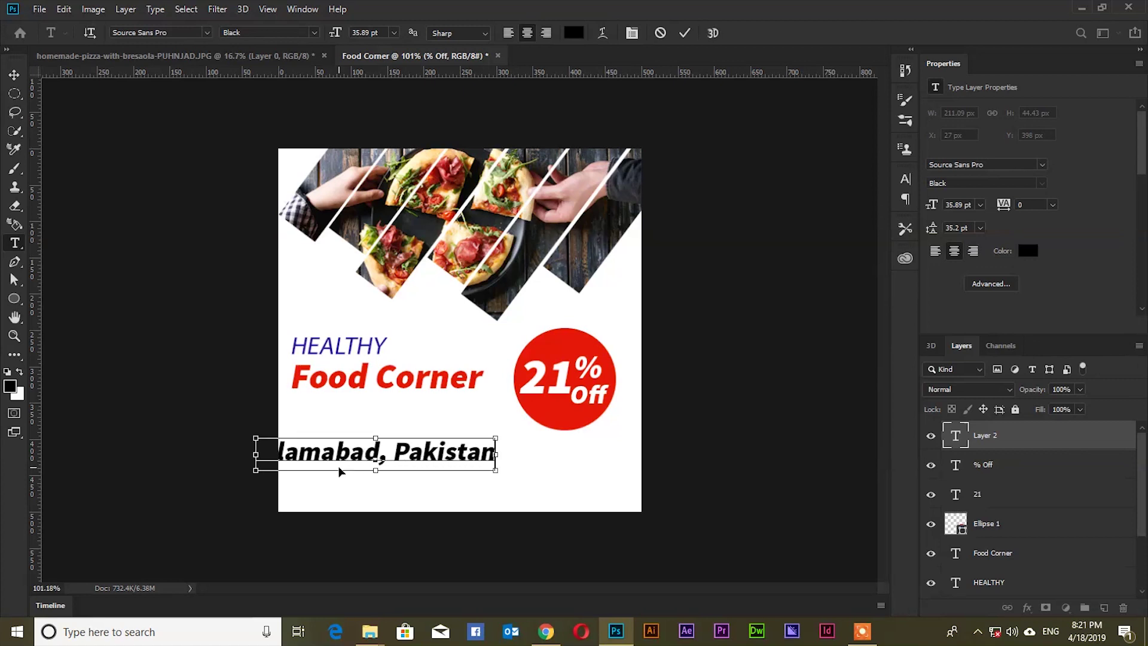
key("ctrl+a")
left_click(205, 33)
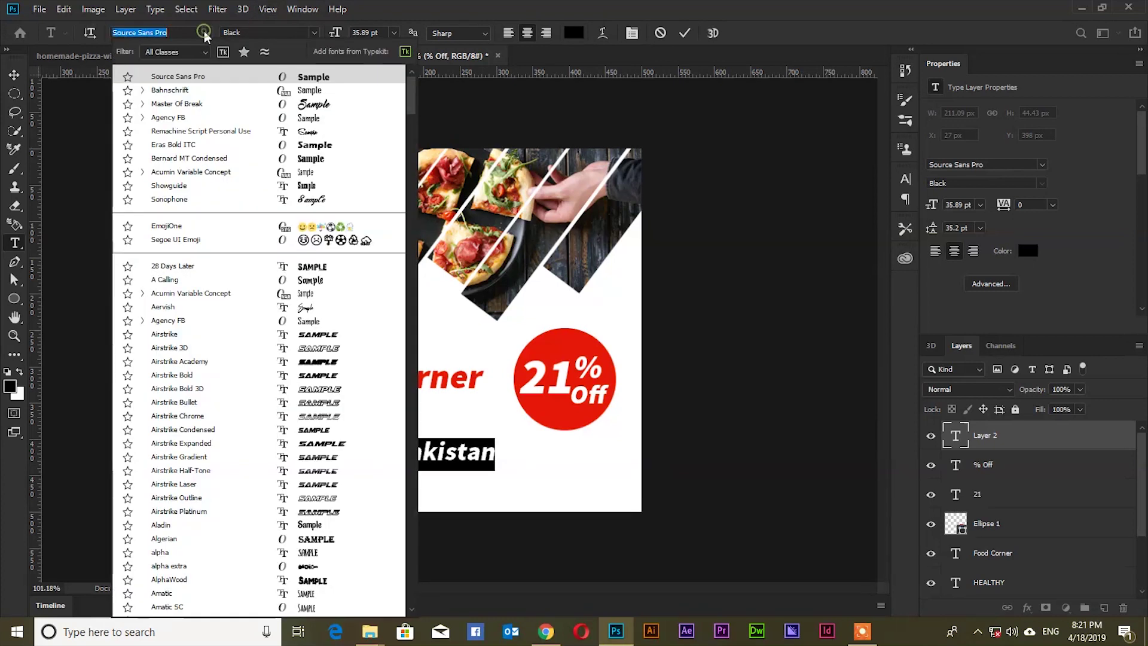
left_click(289, 95)
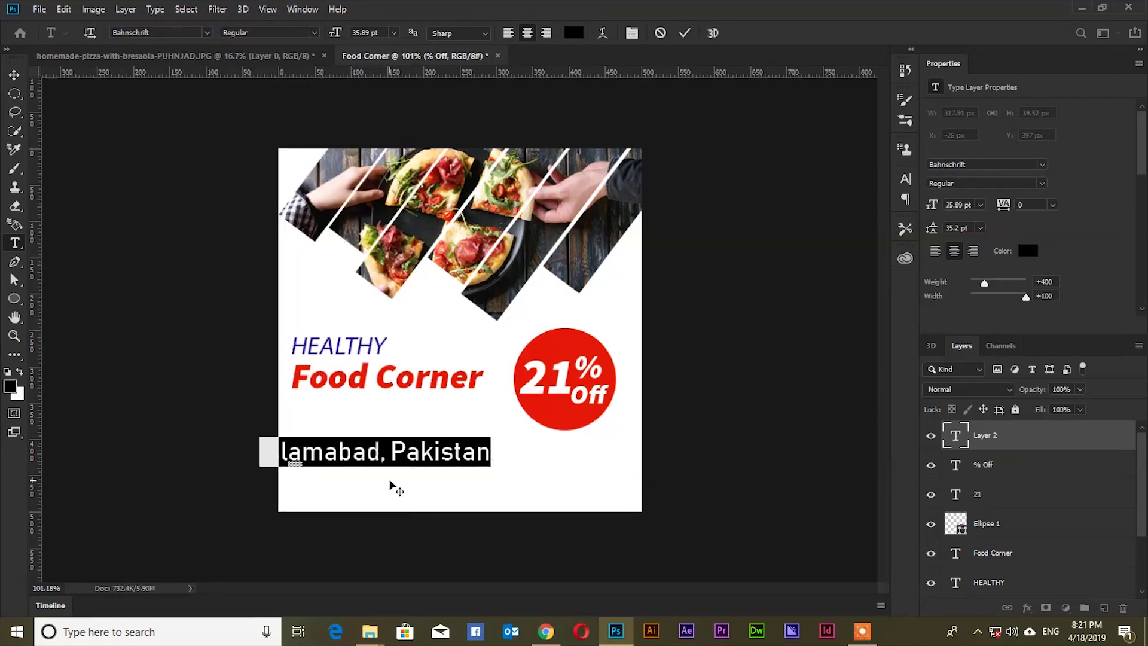
- Set the location text to 16.89 pt, position it near the bottom-left, and commit
left_click_drag(391, 481, 428, 484)
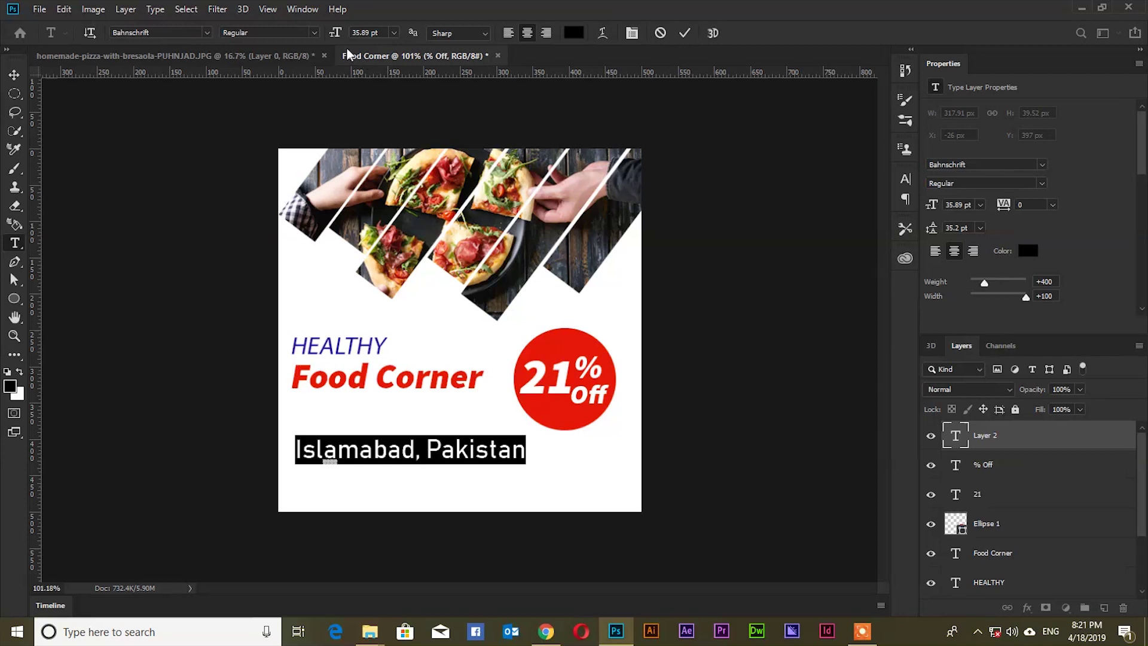
left_click_drag(336, 35, 323, 38)
left_click_drag(481, 465, 421, 486)
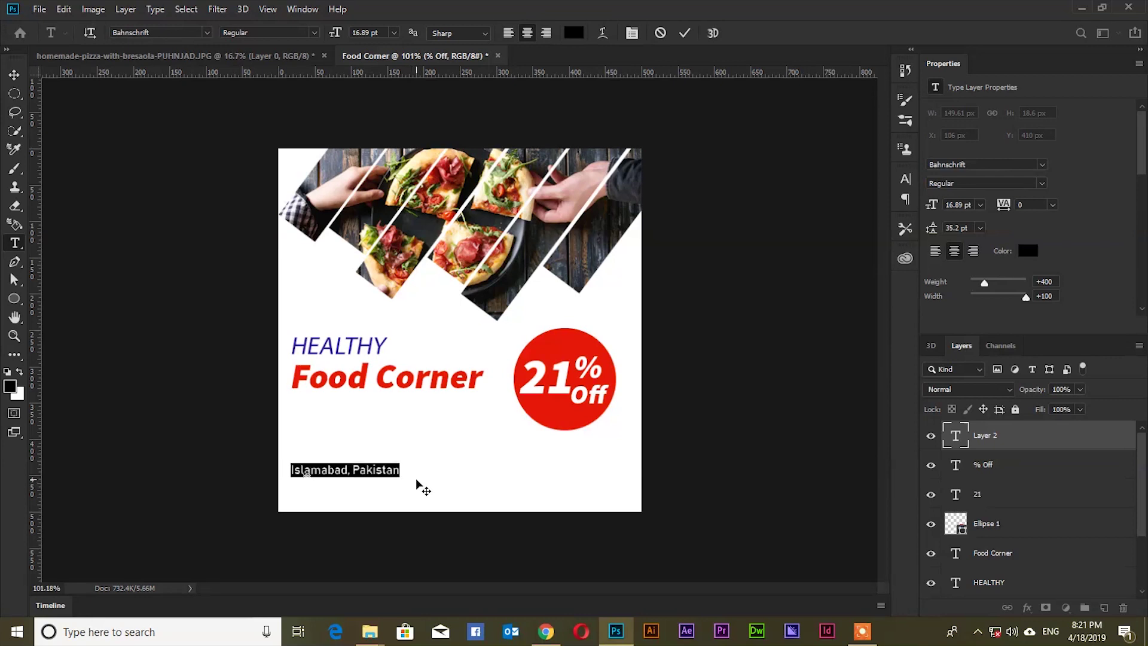
left_click(686, 34)
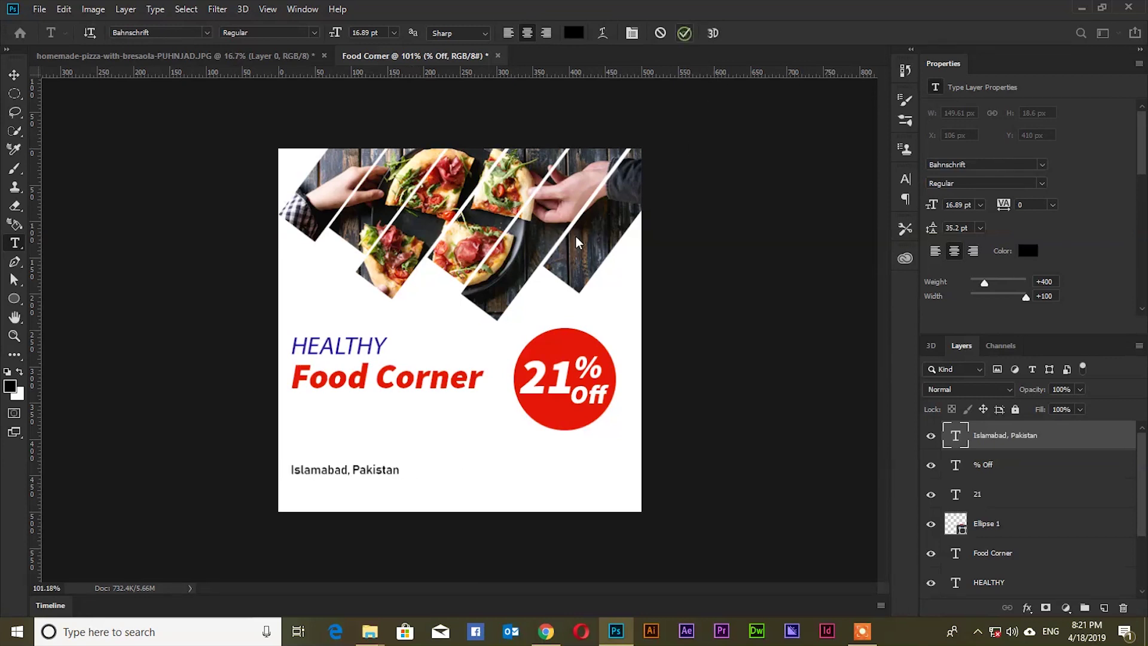
key("v")
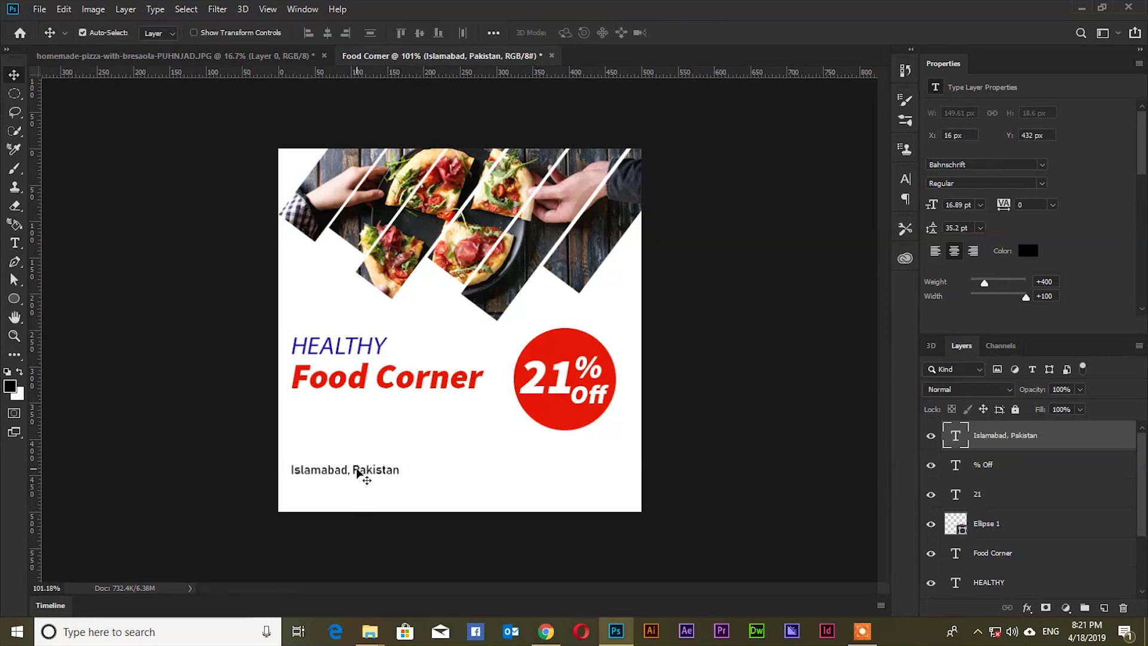
left_click_drag(359, 472, 353, 490)
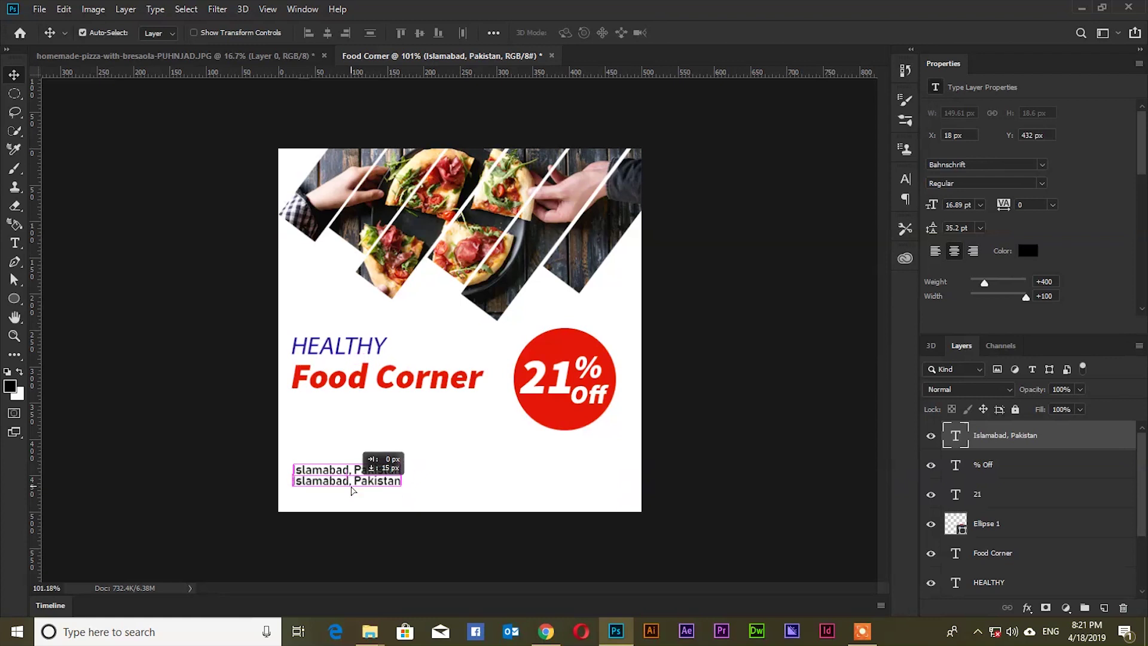
left_click_drag(353, 490, 363, 490)
key("shift+Down")
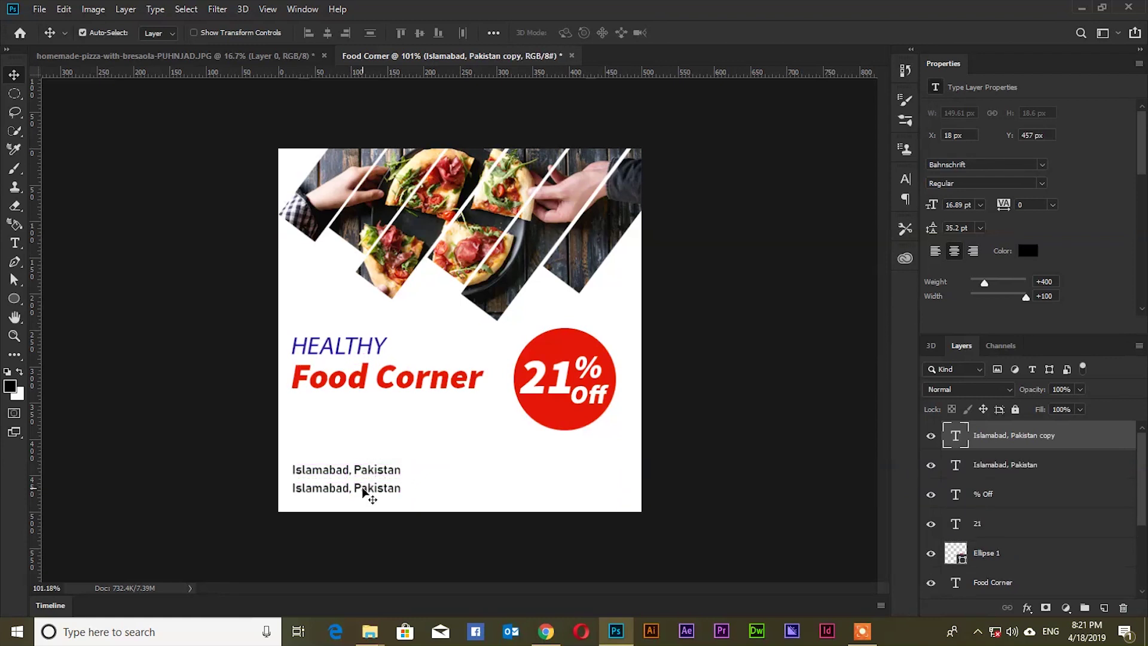
key("shift+Up")
key("t")
left_click(352, 481)
key("ctrl+a")
type("www.")
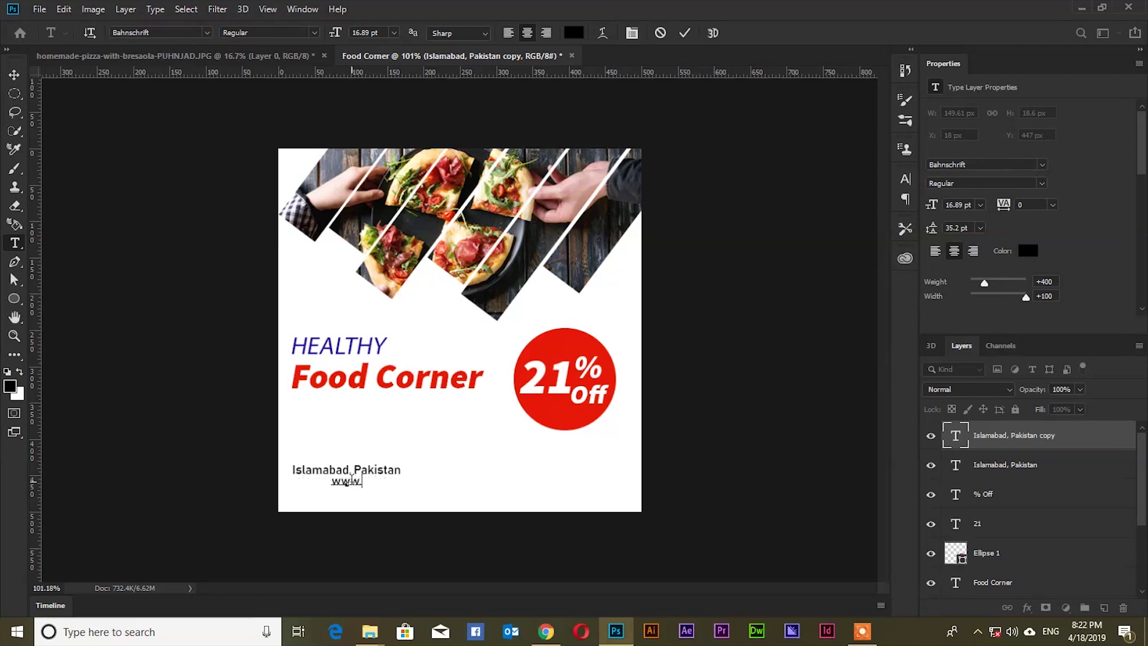
type("yourwebsite")
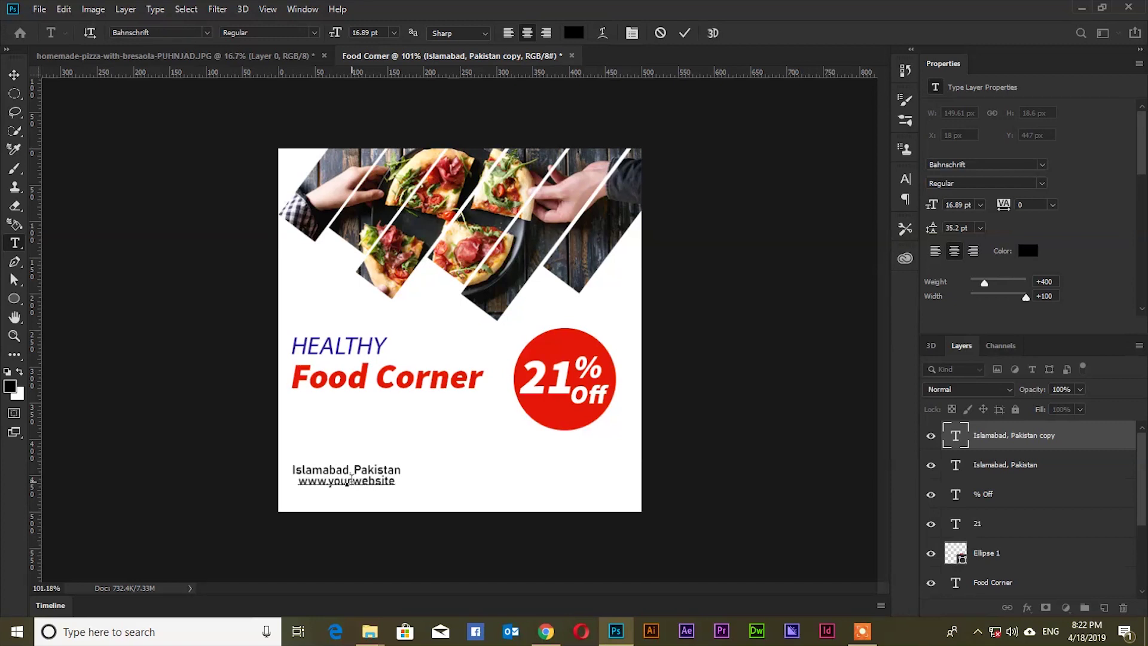
type(".com")
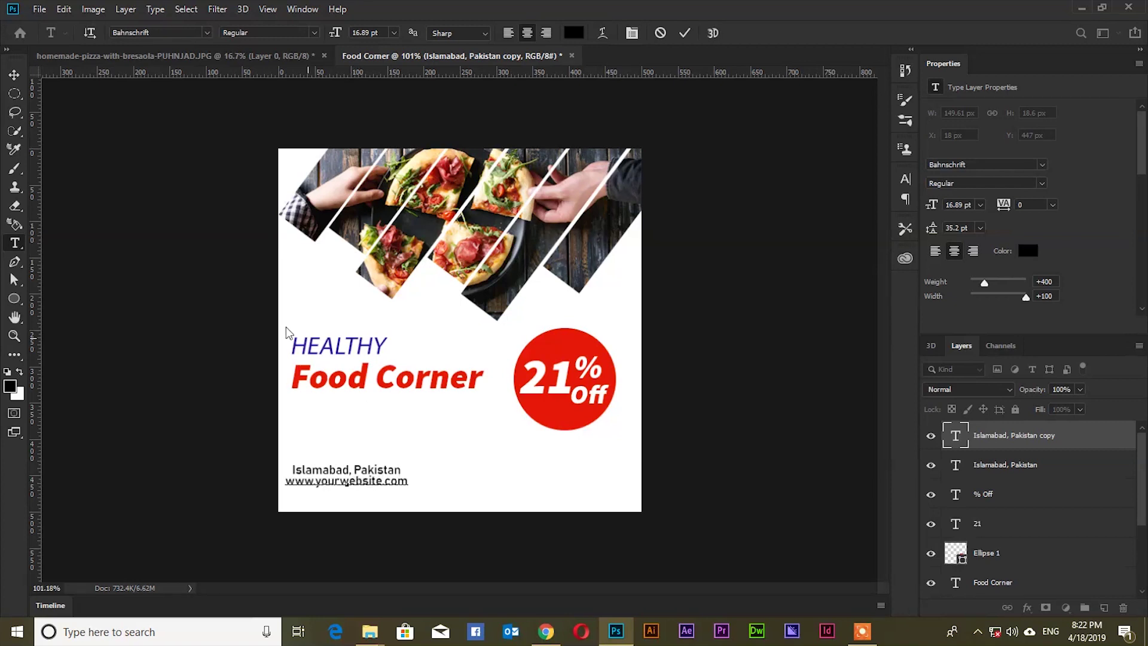
left_click(13, 75)
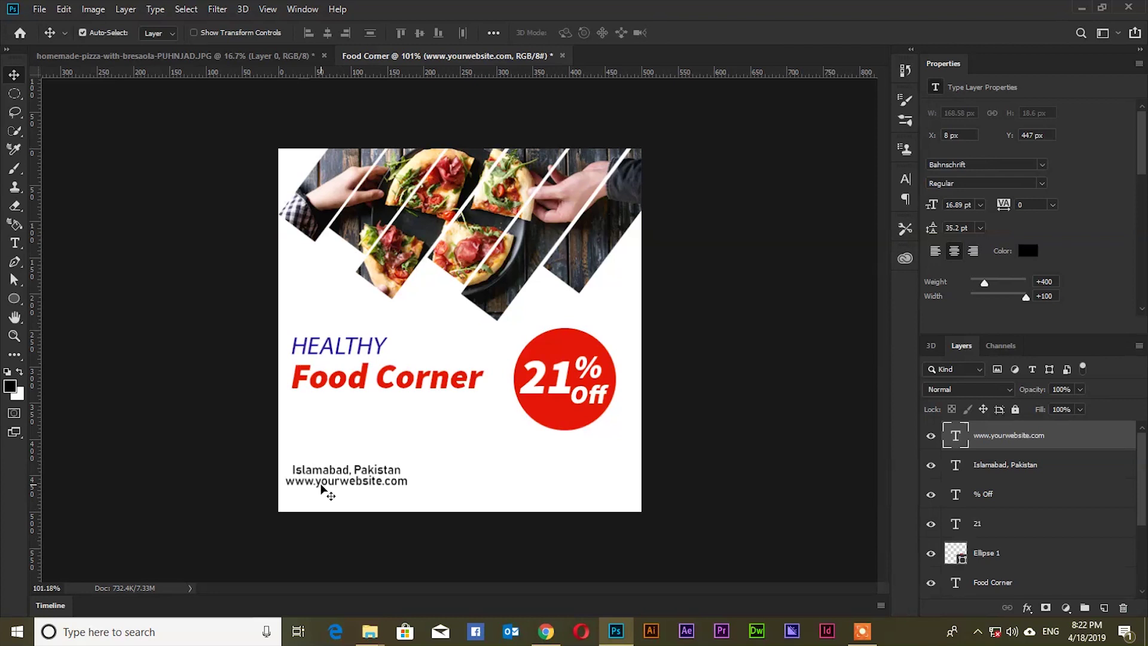
- Shift the website line to x 19 px under Islamabad, Pakistan, then zoom in
left_click_drag(322, 485, 329, 485)
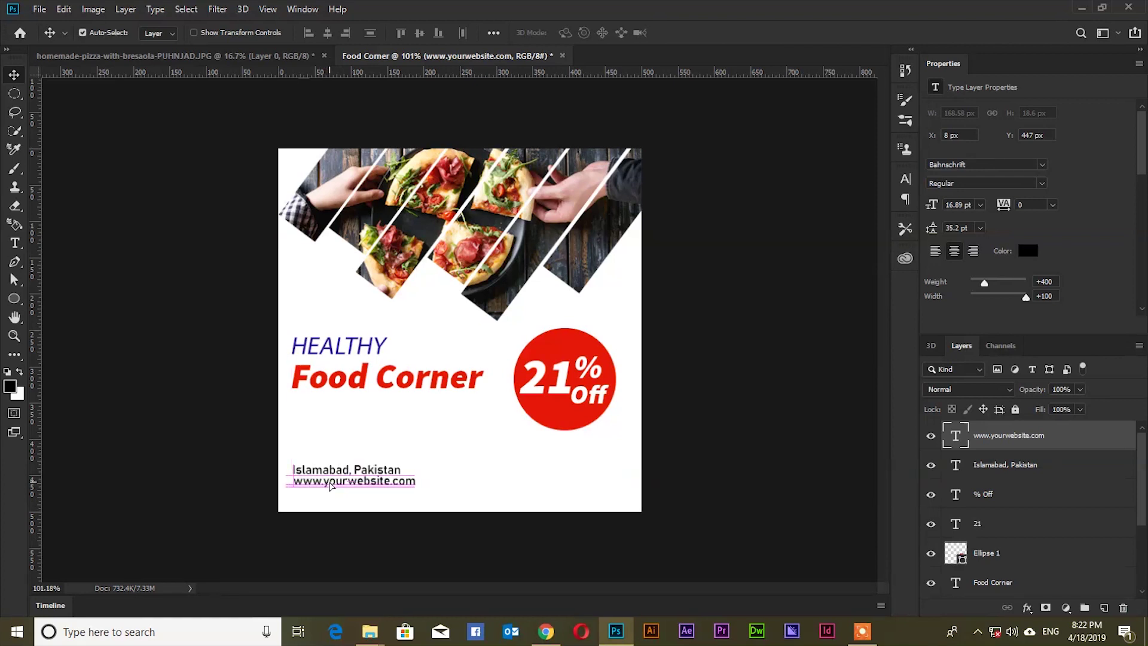
key("z")
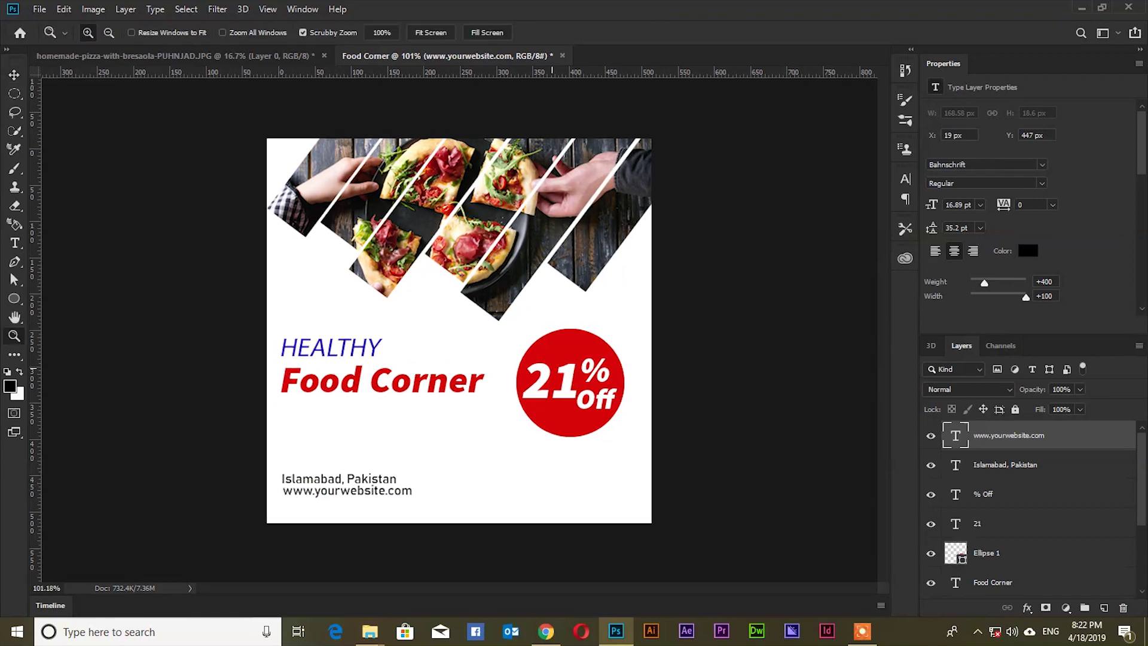